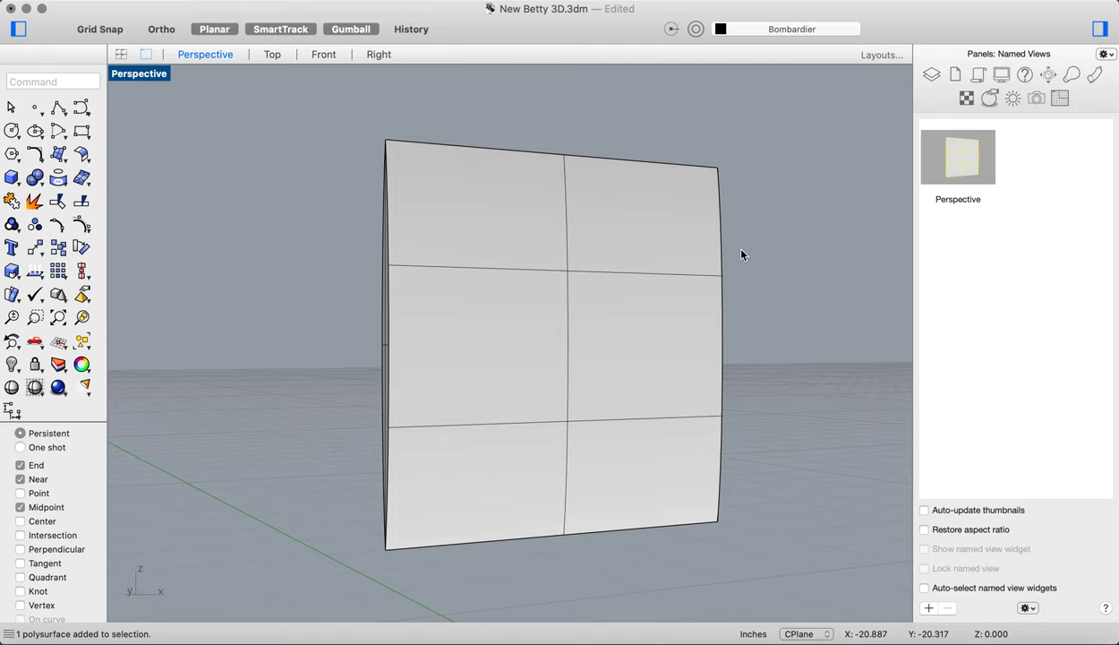
# Restore the saved Perspective named view of the package.
pyautogui.hscroll(-10, 742, 255)
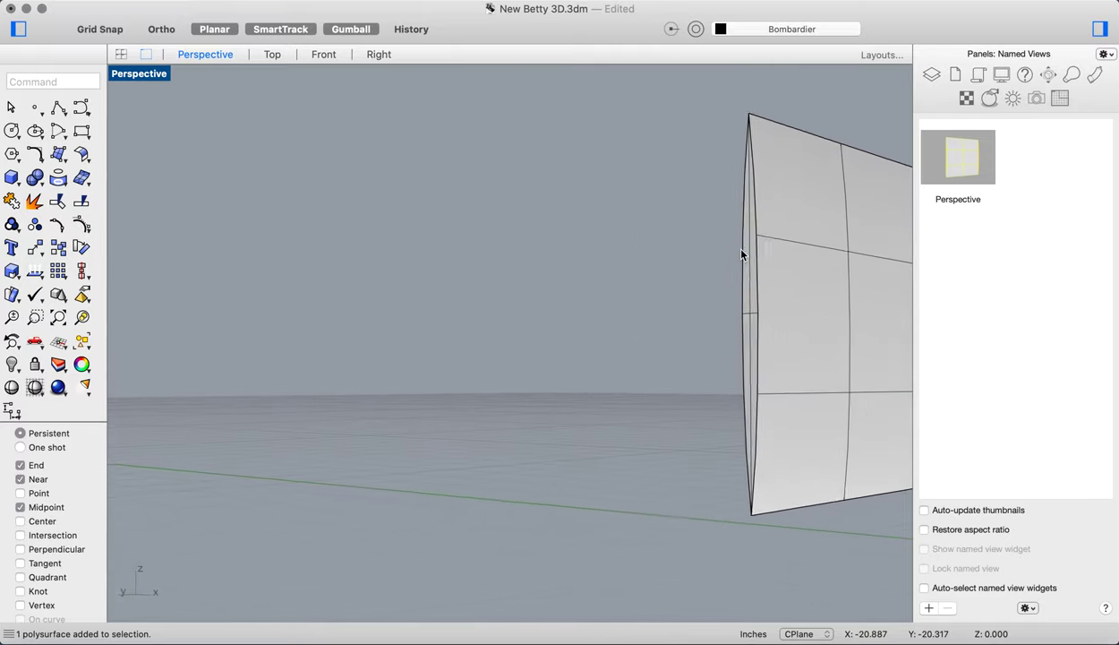
pyautogui.hscroll(-10, 741, 255)
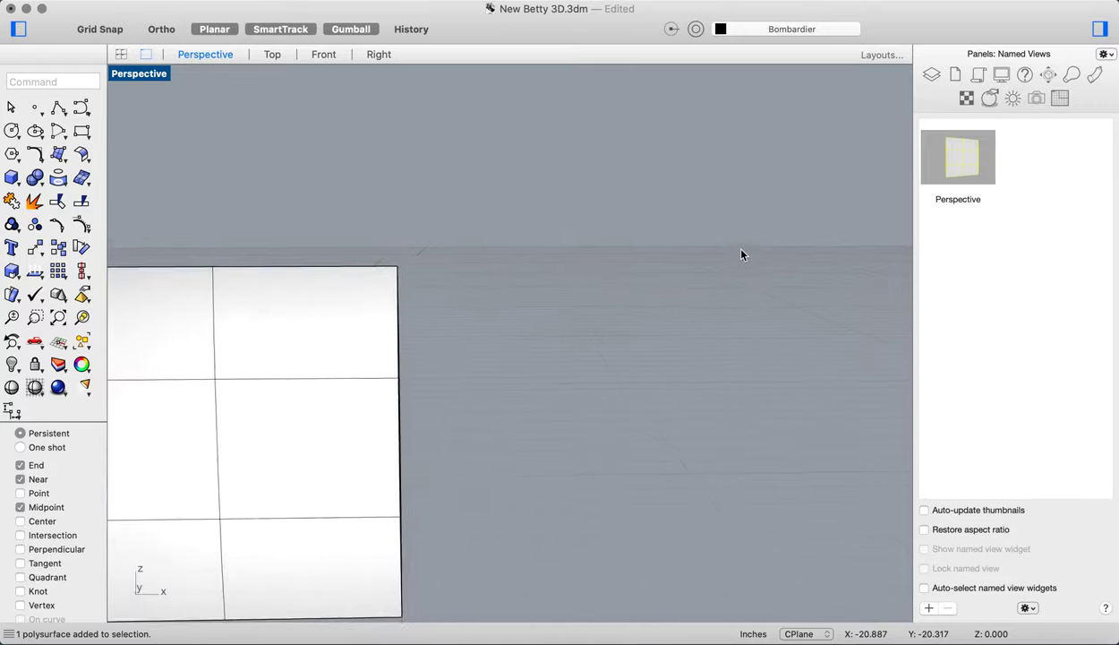
pyautogui.hscroll(-10, 741, 255)
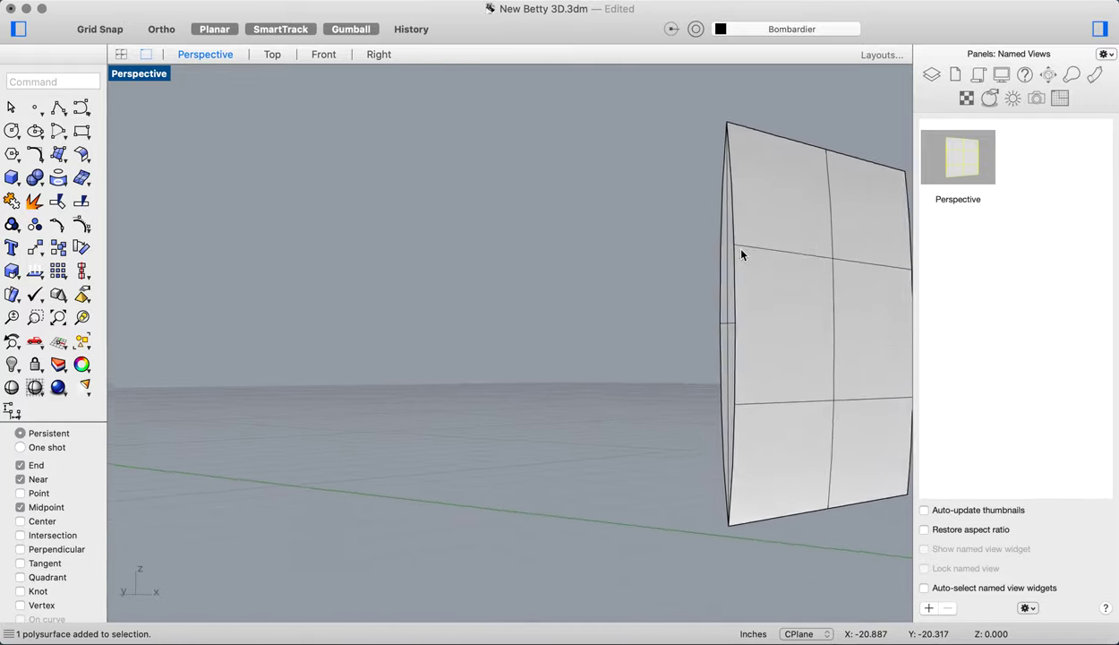
pyautogui.hscroll(-10, 741, 255)
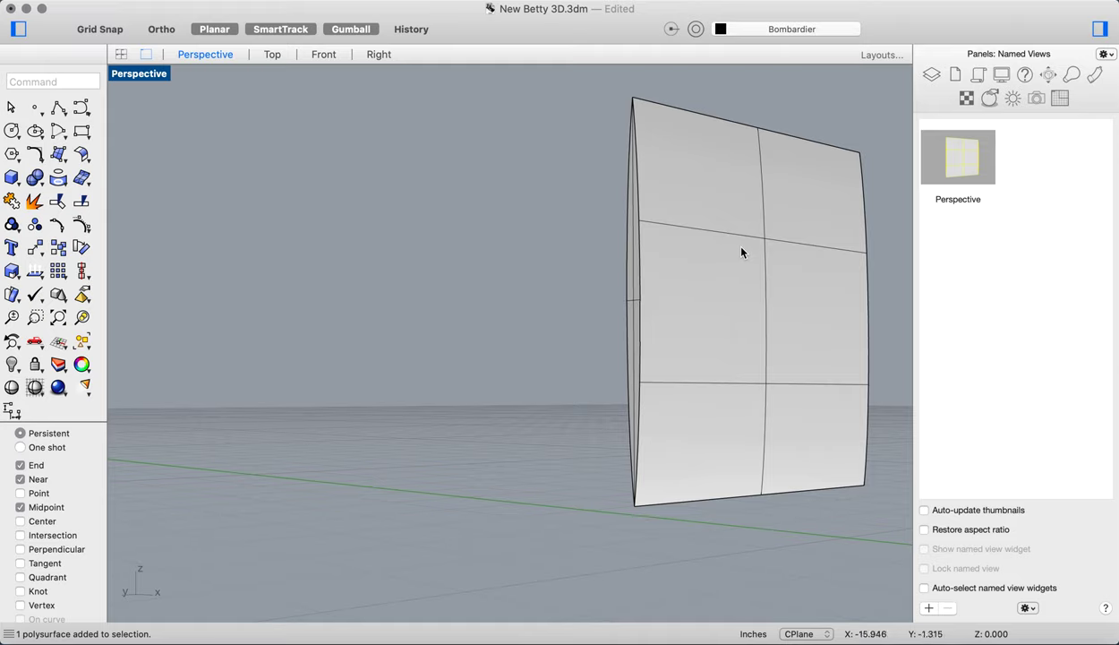
pyautogui.hscroll(-10, 623, 246)
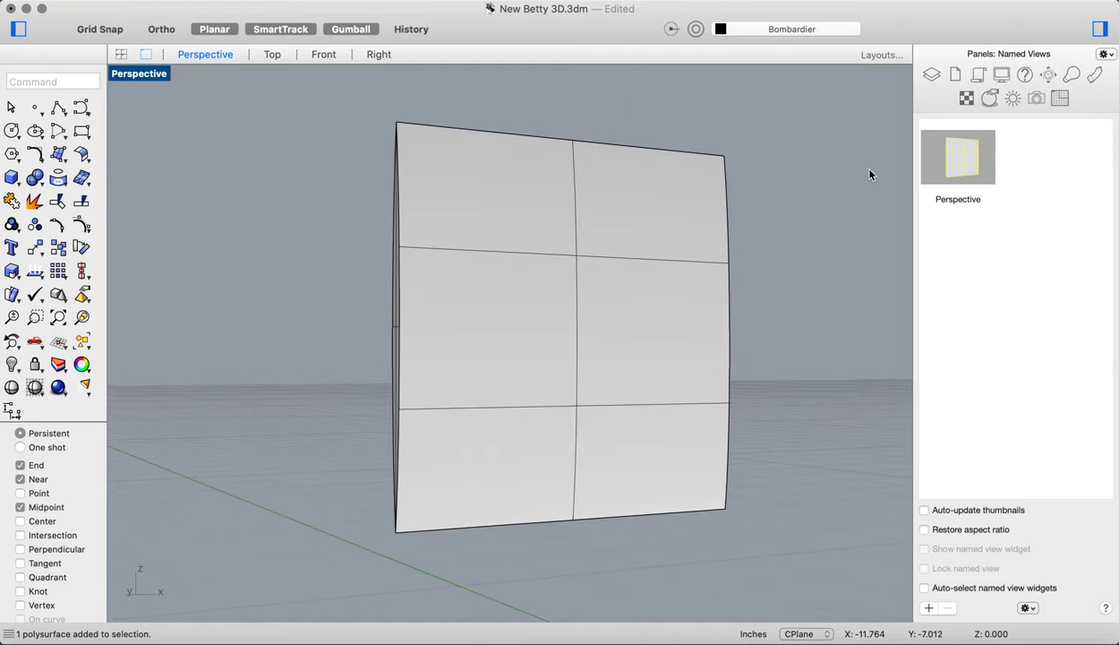
pyautogui.doubleClick(964, 167)
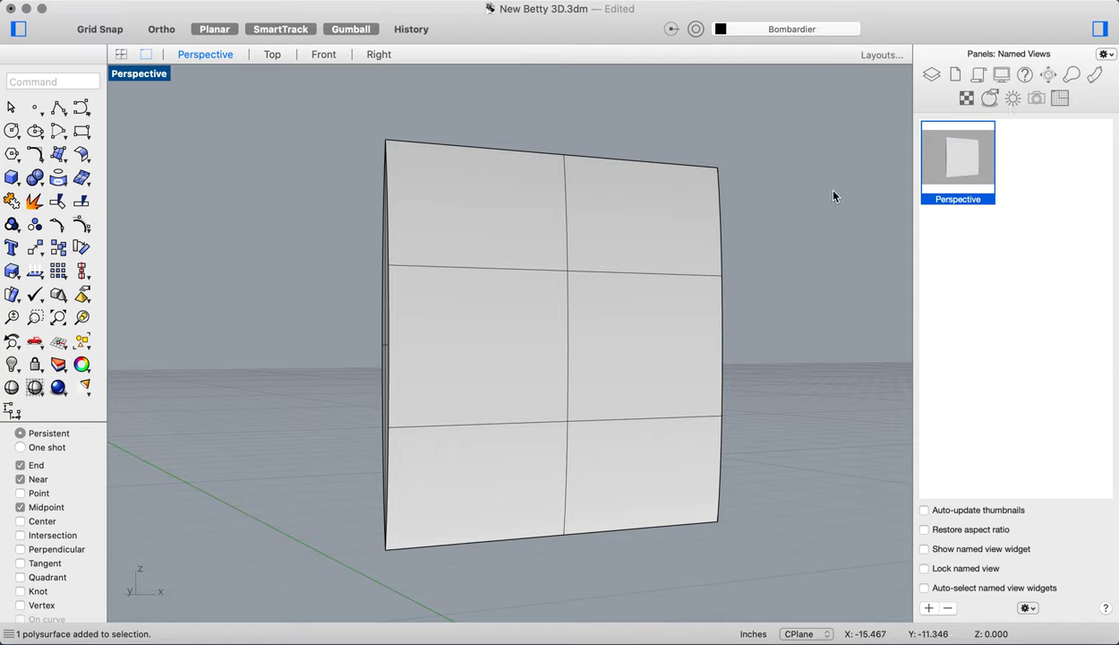
# Select the package polysurface and open its decal properties.
pyautogui.click(633, 221)
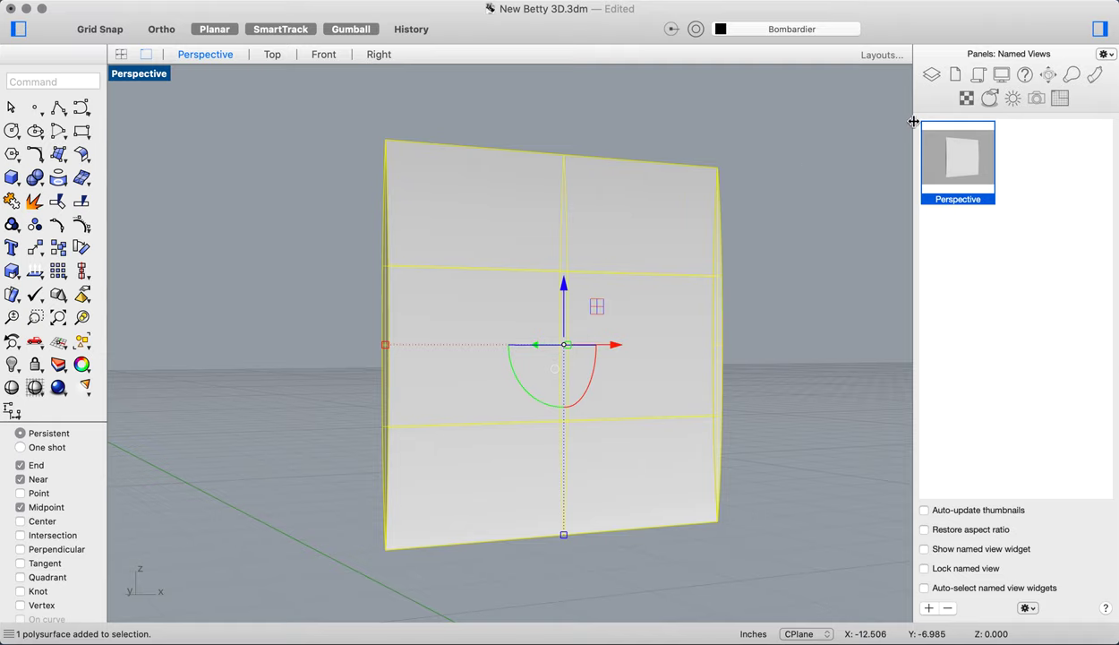
pyautogui.click(1107, 54)
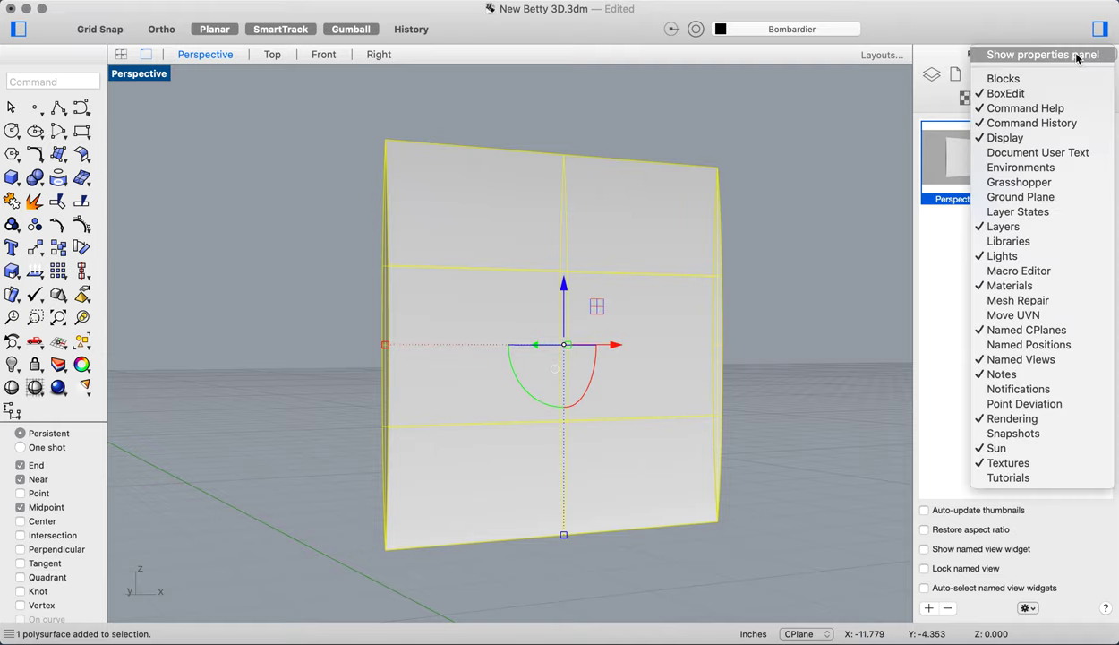
pyautogui.click(1078, 56)
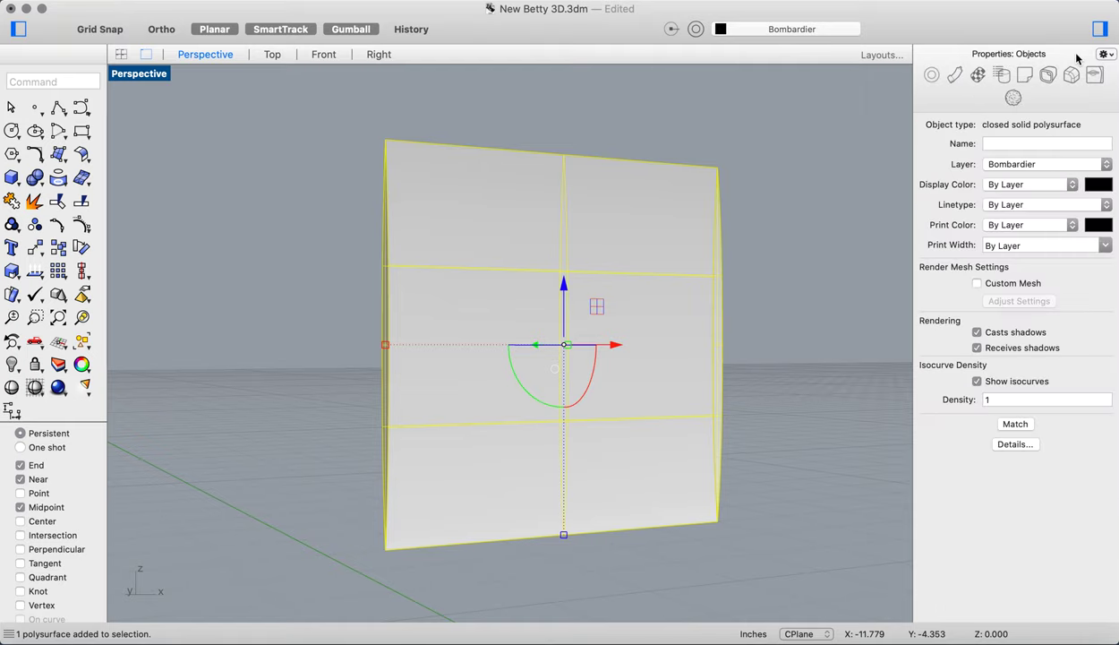
pyautogui.click(1026, 77)
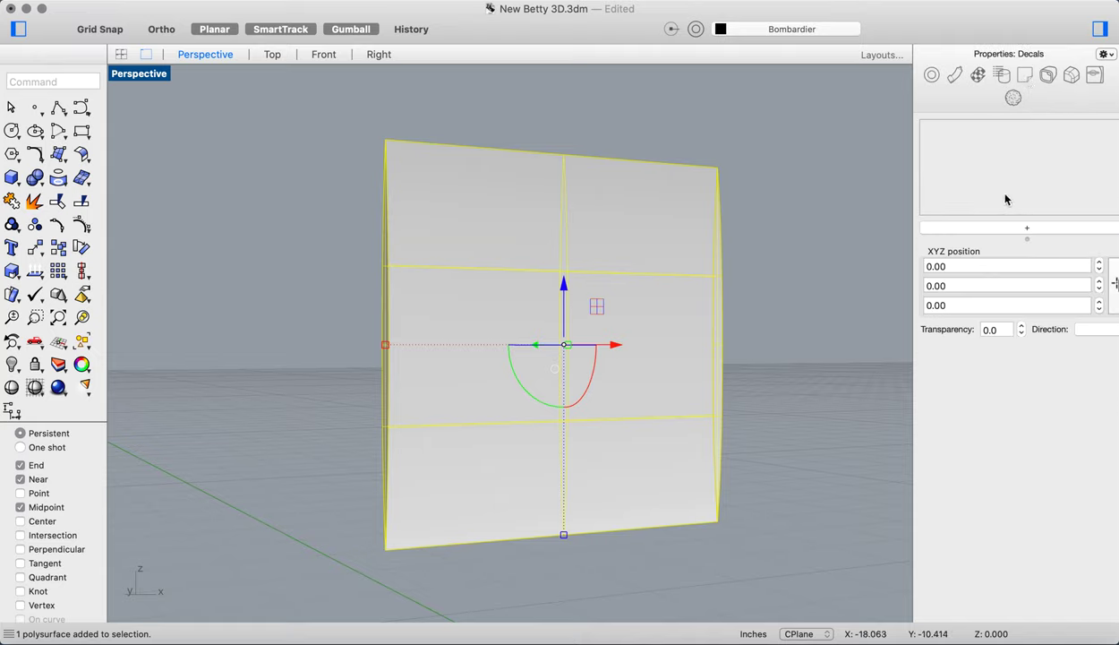
# Add bombback.png as a decal on the package with Planar mapping and Forward direction.
pyautogui.click(1034, 230)
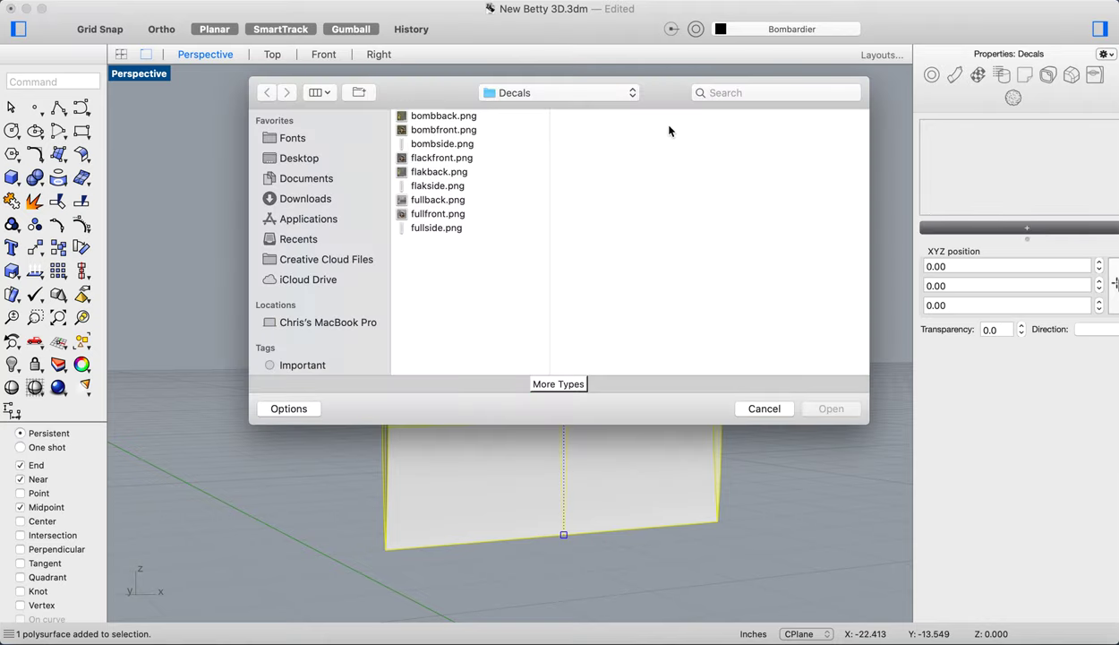
pyautogui.click(428, 120)
pyautogui.click(830, 408)
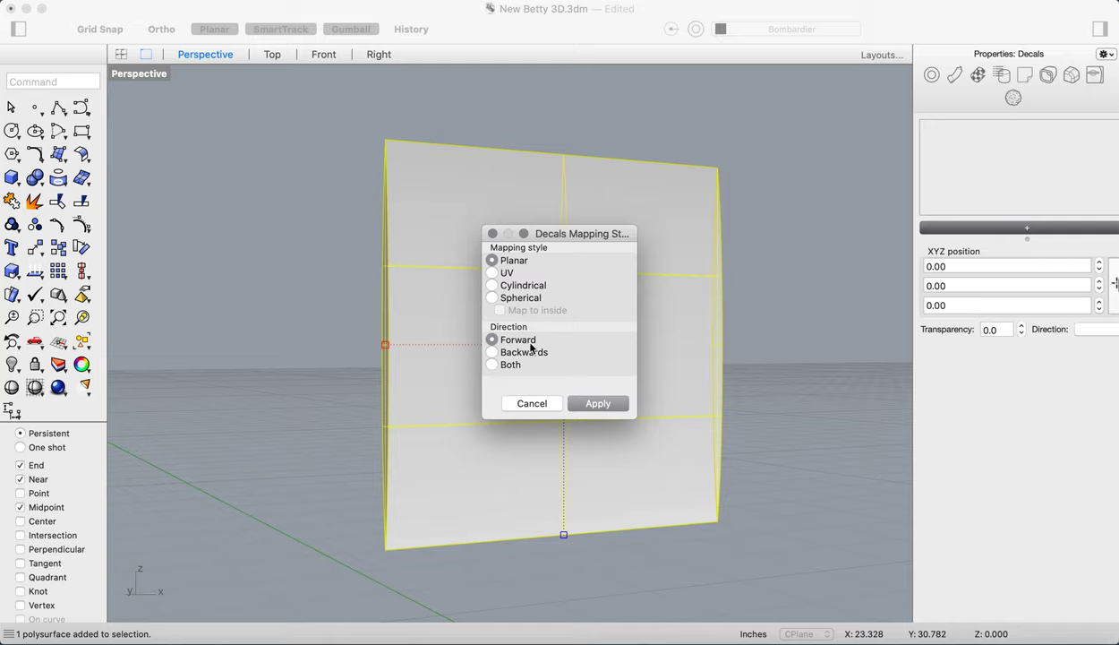
pyautogui.click(598, 405)
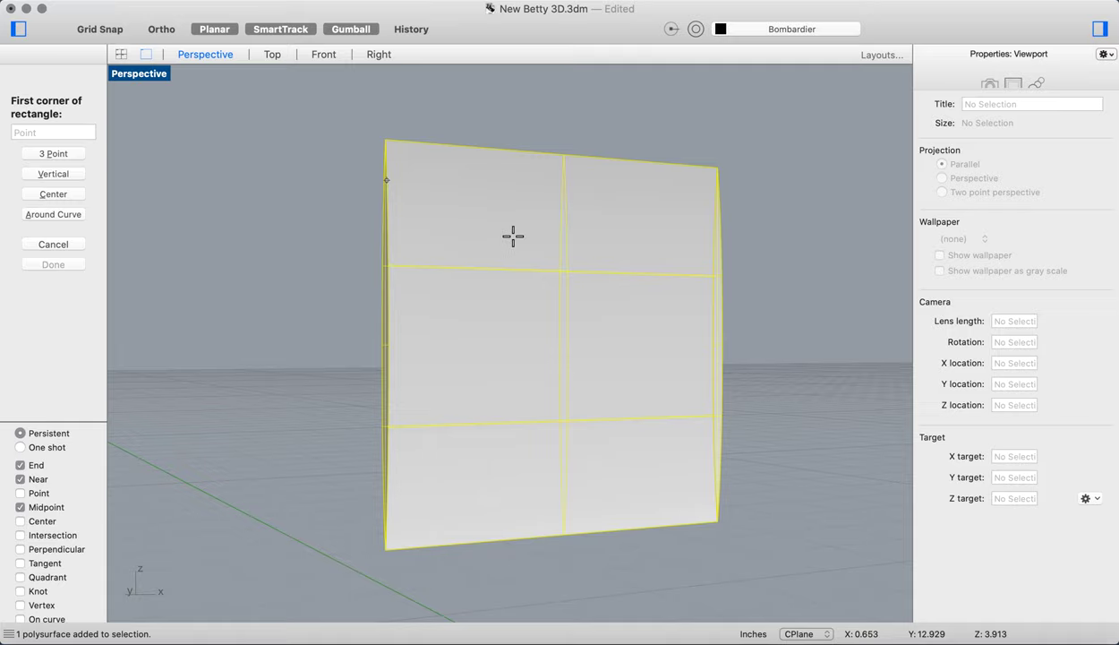
# Place the decal rectangle in the Front view from the package's upper-left corner to its lower-right corner.
pyautogui.click(322, 54)
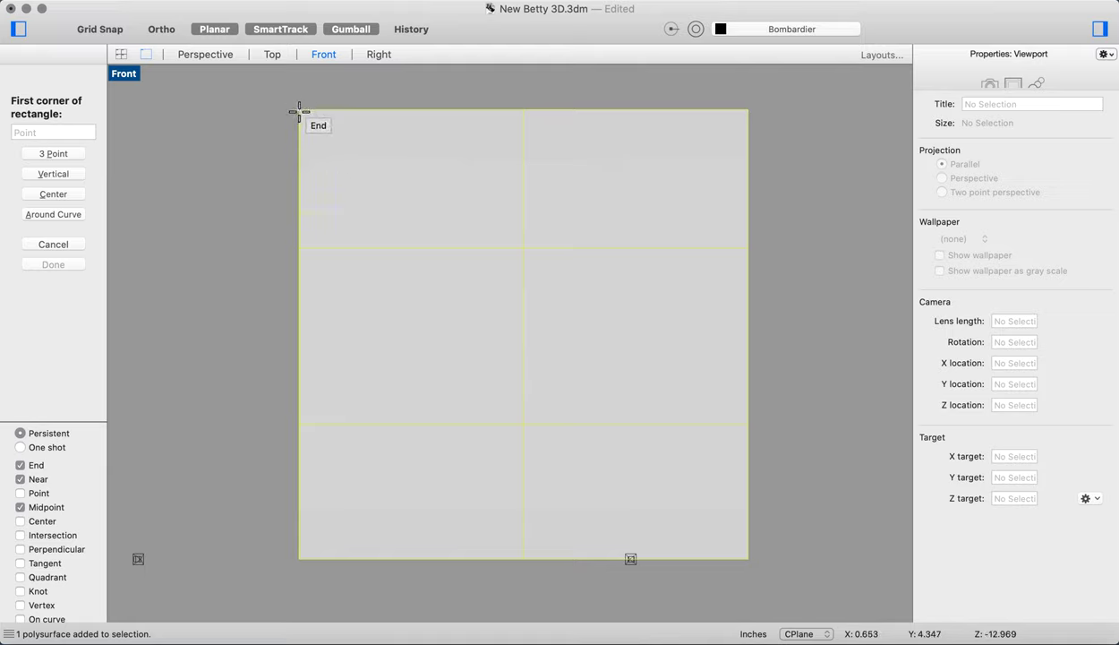
pyautogui.click(125, 75)
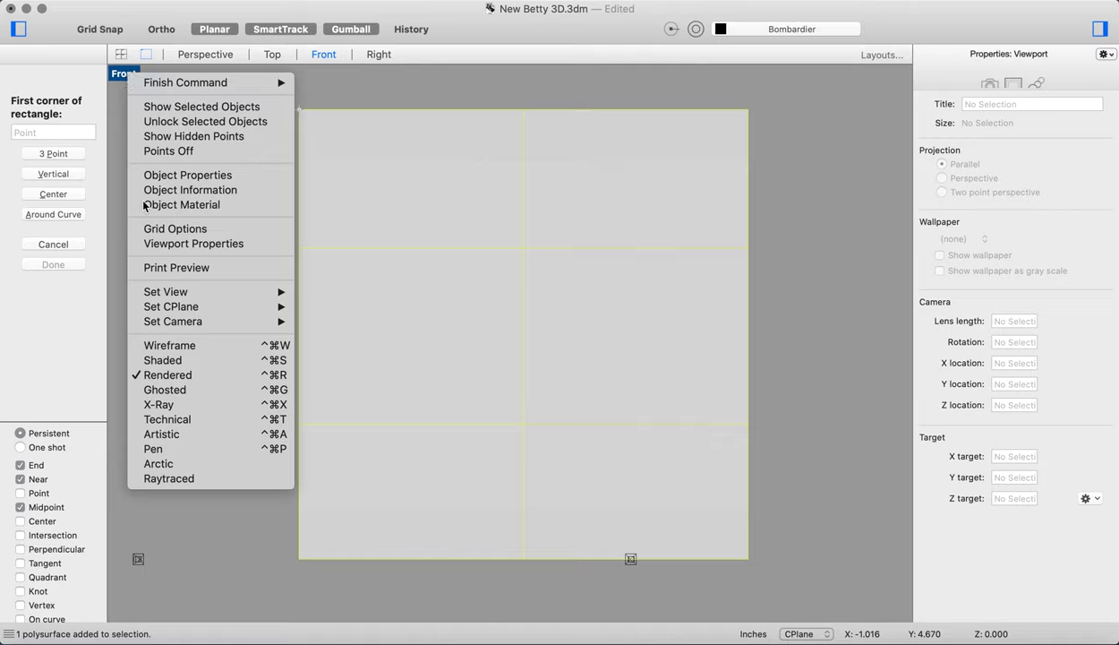
pyautogui.click(119, 75)
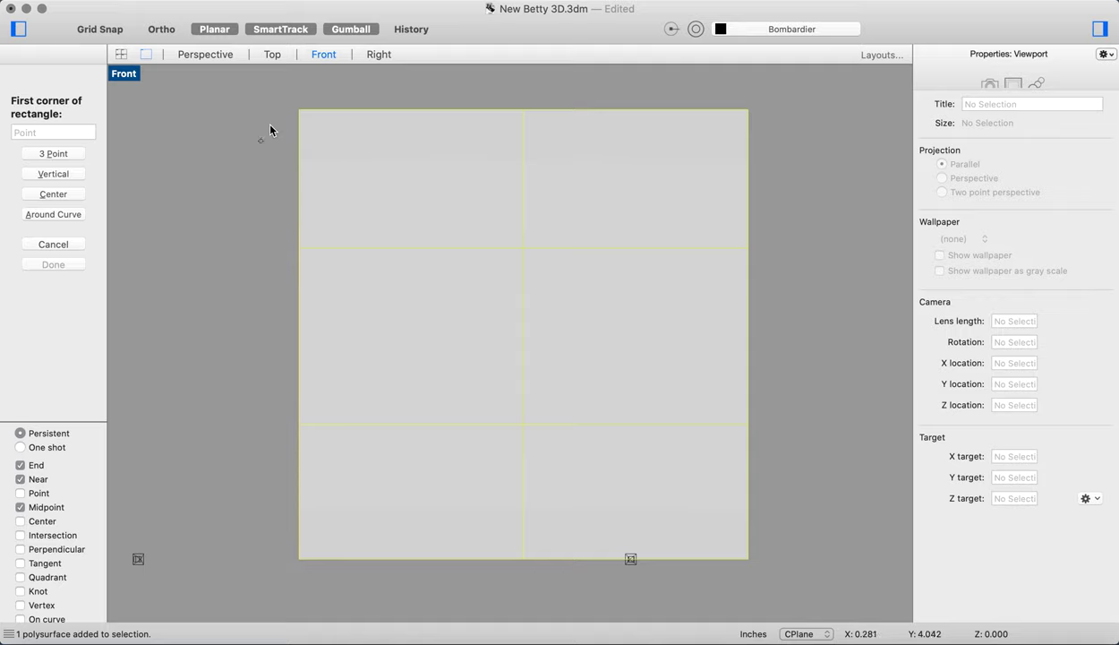
pyautogui.click(301, 110)
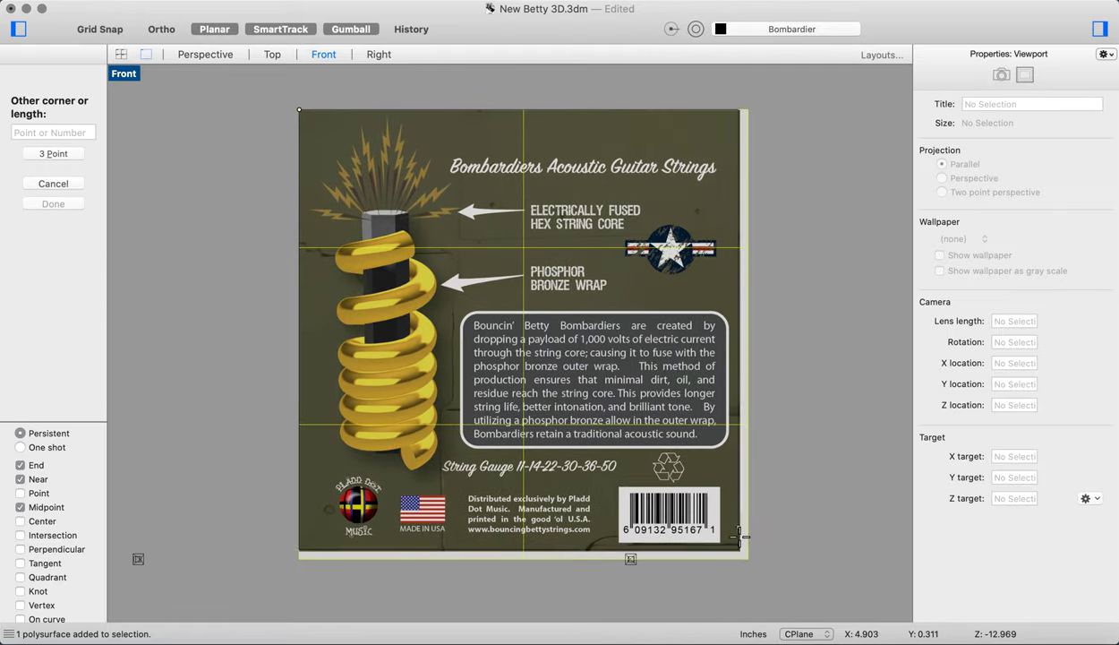
pyautogui.click(747, 556)
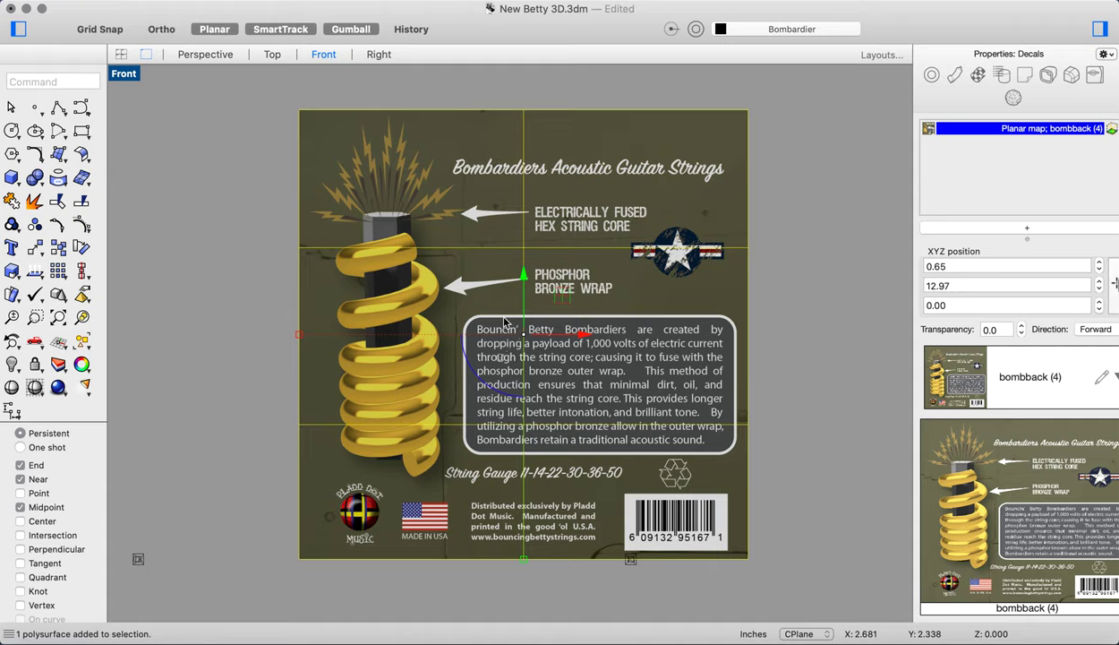
# Switch the Front view to Shaded display and back to Rendered to compare how the decal is shown.
pyautogui.click(125, 75)
pyautogui.click(173, 363)
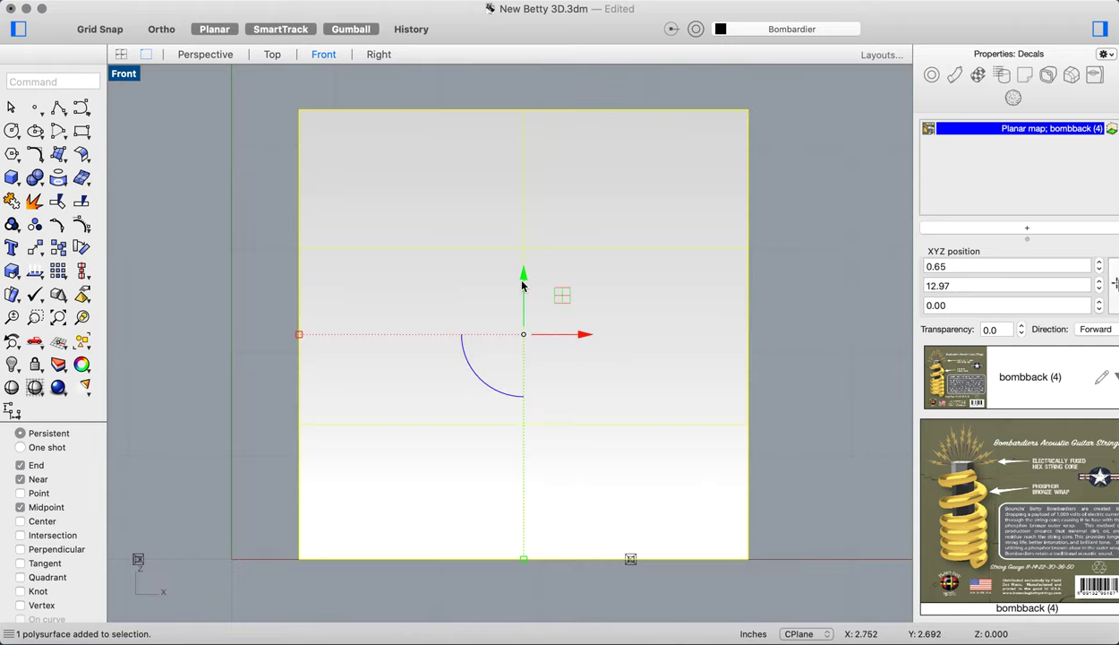
pyautogui.click(123, 79)
pyautogui.click(161, 378)
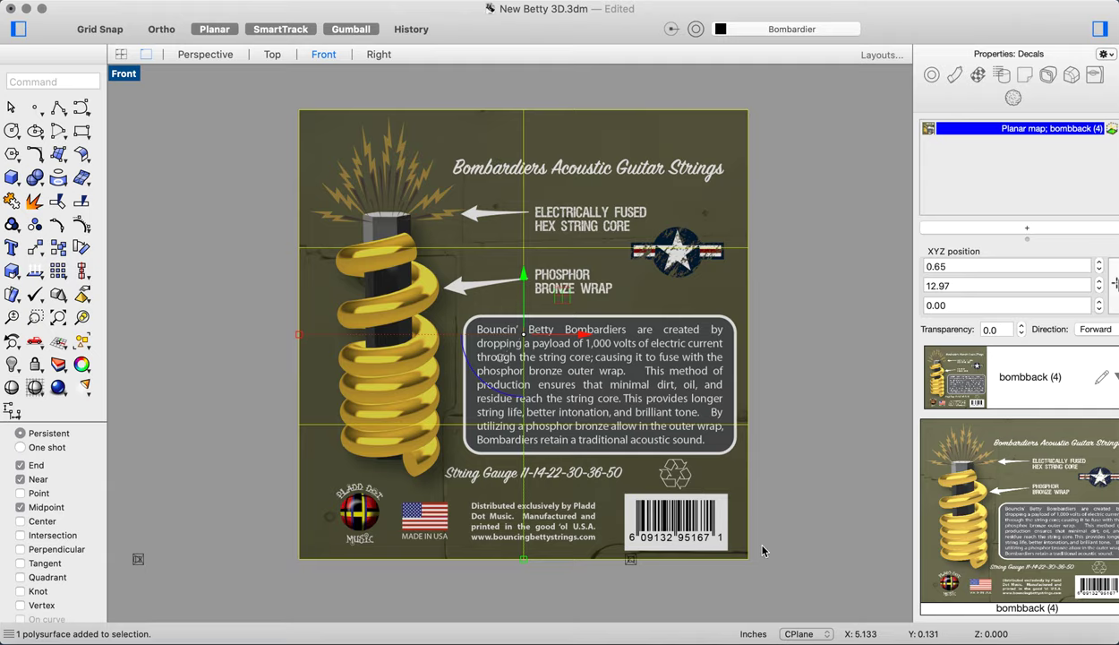
# Set the Perspective view to Rendered display, deselect the package and examine the decal along its left edge.
pyautogui.click(205, 54)
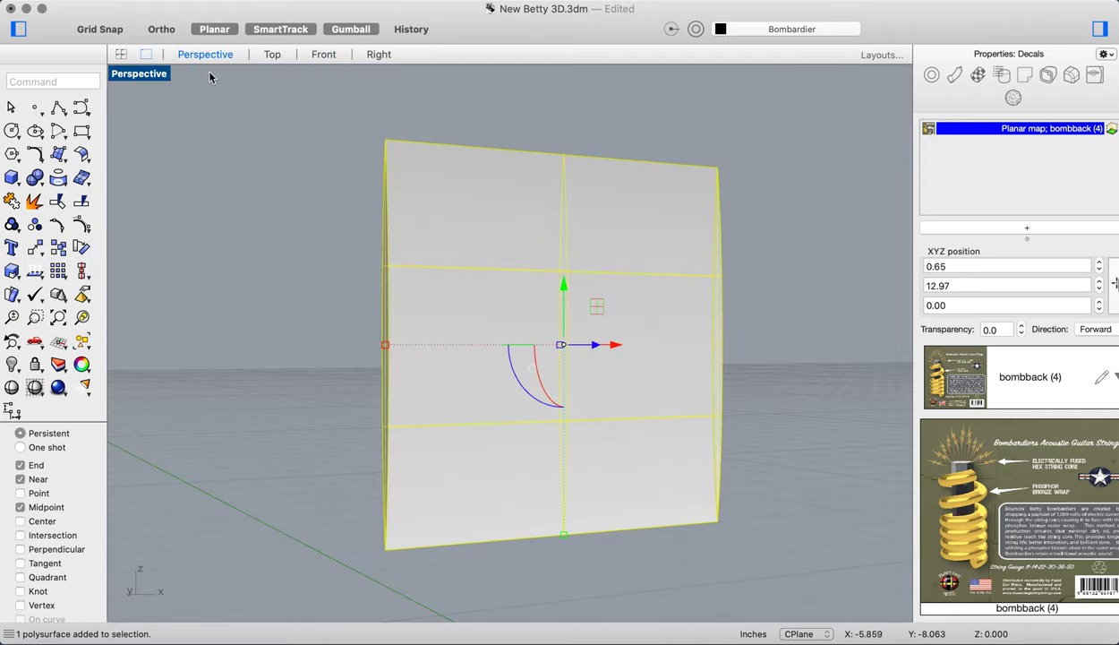
pyautogui.click(147, 79)
pyautogui.click(202, 381)
pyautogui.click(343, 388)
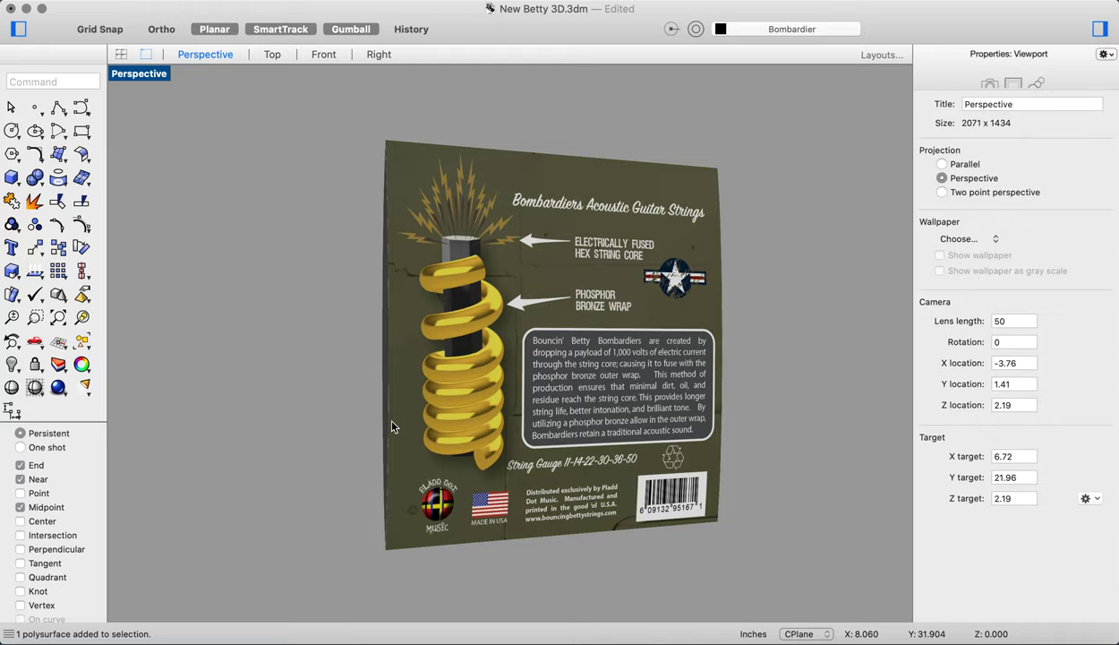
pyautogui.scroll(10, 392, 414)
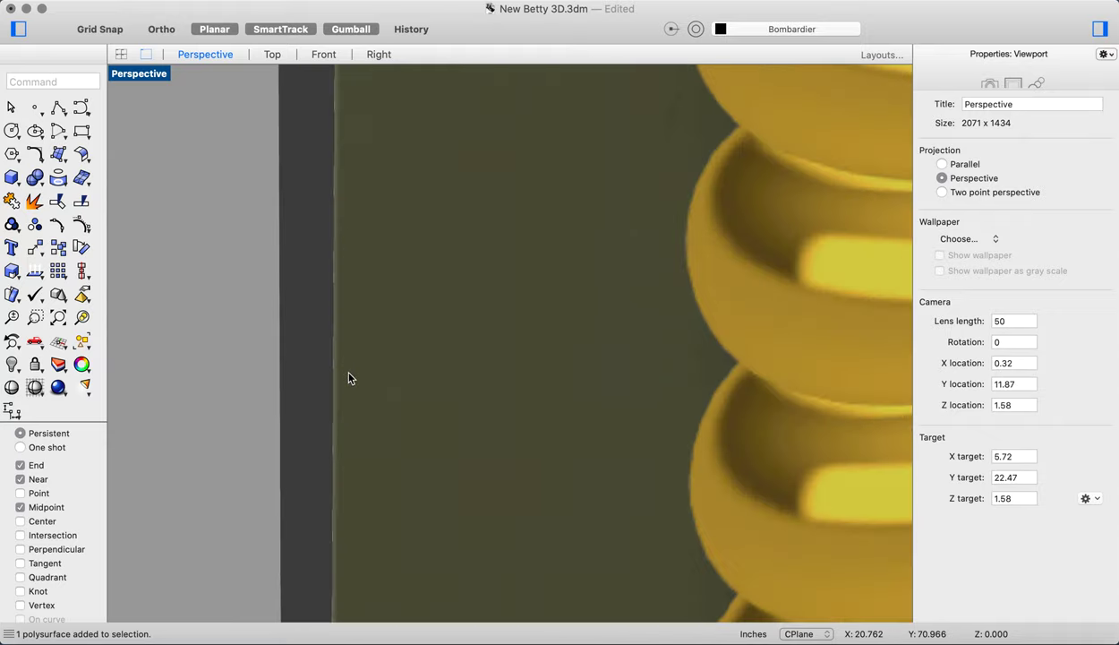
pyautogui.scroll(-10, 349, 377)
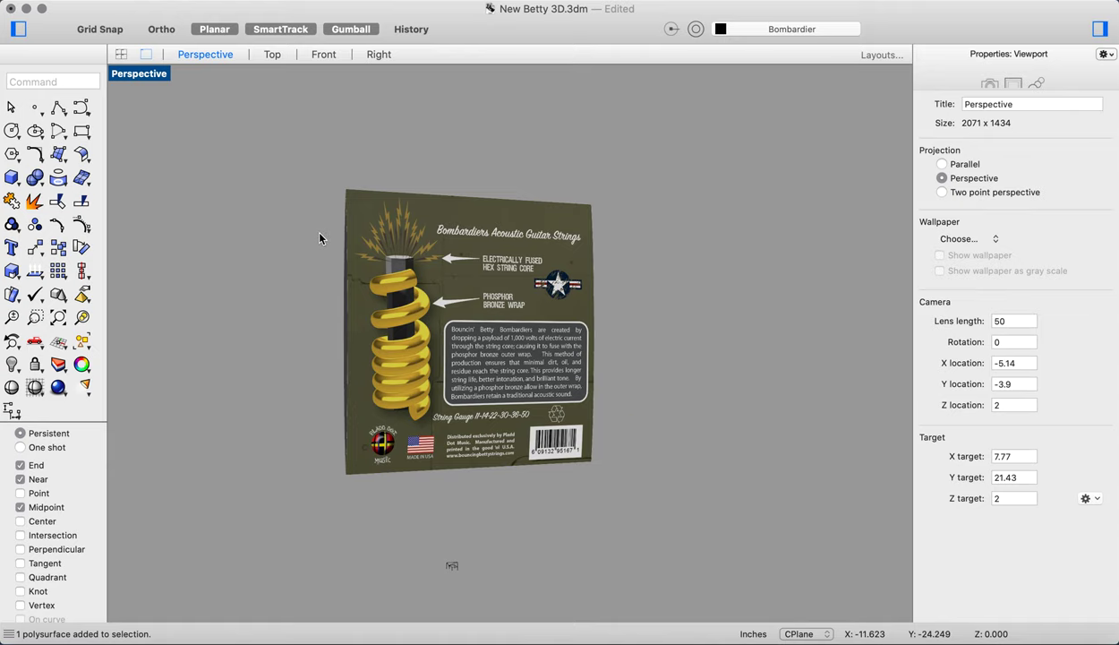
pyautogui.scroll(3, 320, 238)
pyautogui.scroll(-1, 321, 238)
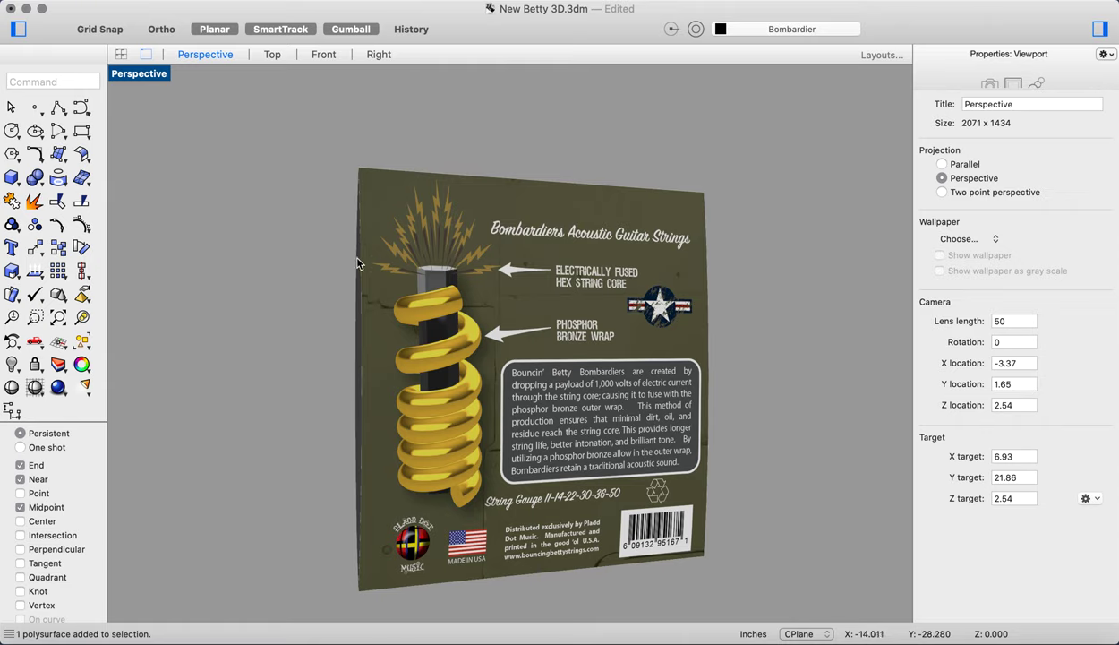
# Reselect the package in the Front view, show the bombback decal's widget and save the file.
pyautogui.click(315, 52)
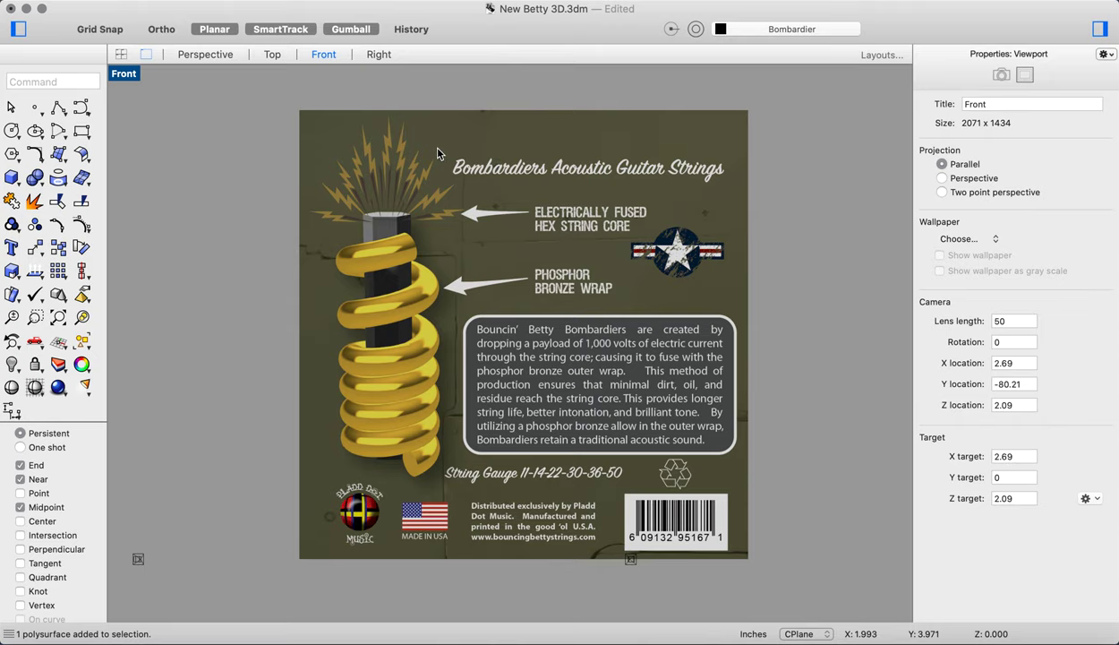
pyautogui.click(623, 165)
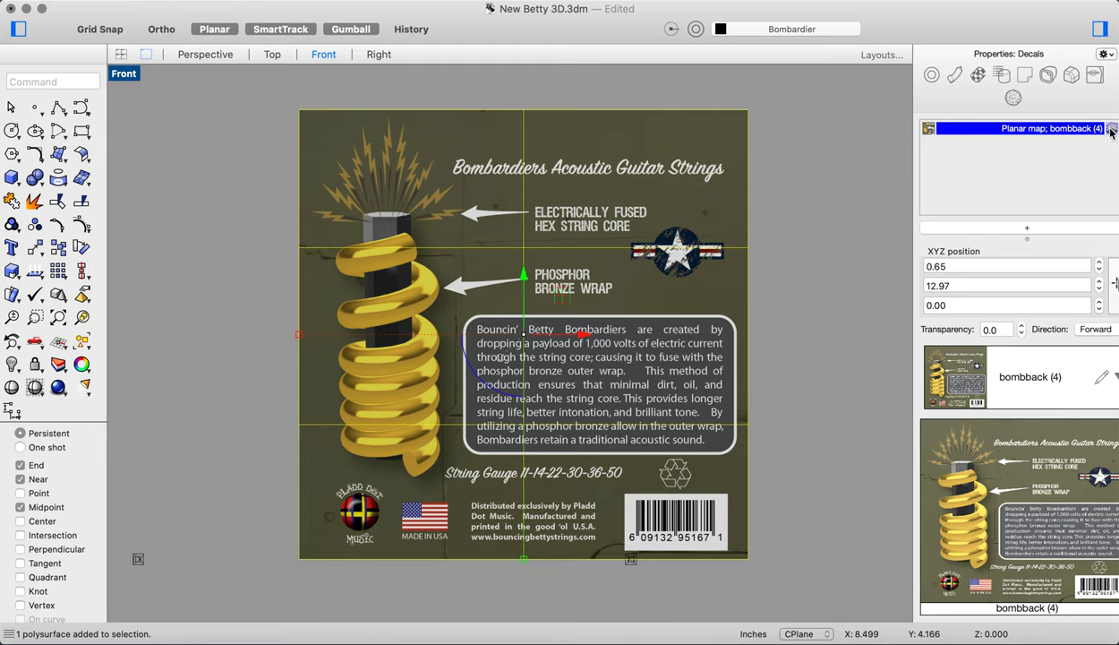
pyautogui.press('super+s')
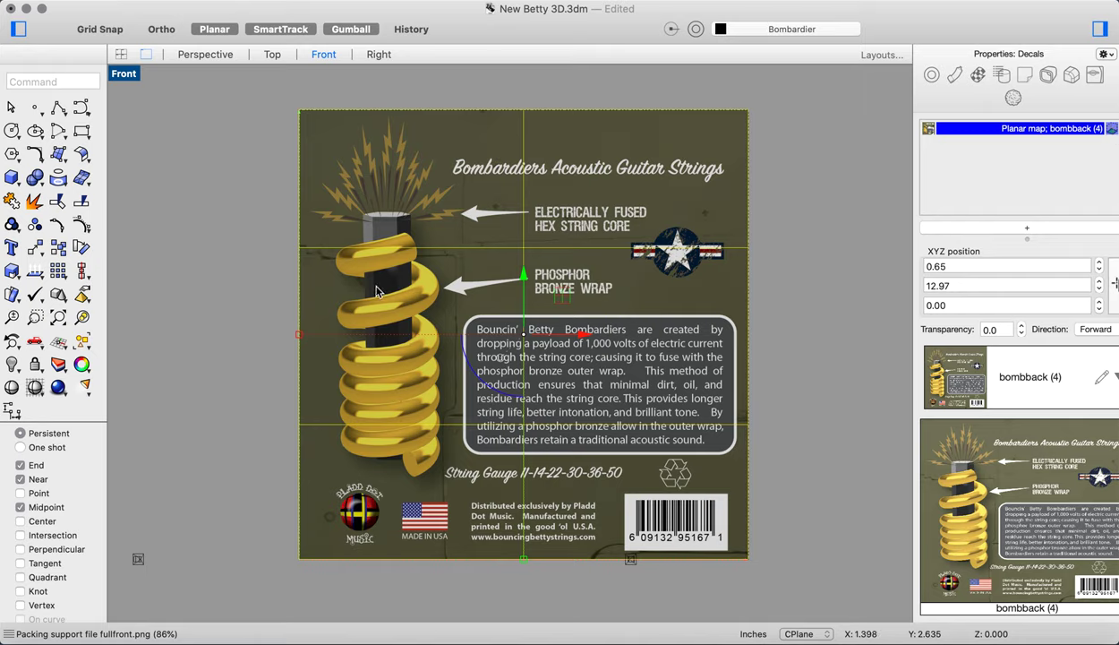
# Select the decal widget in the Top view and stretch it in the Front view slightly beyond the package's edges.
pyautogui.click(272, 54)
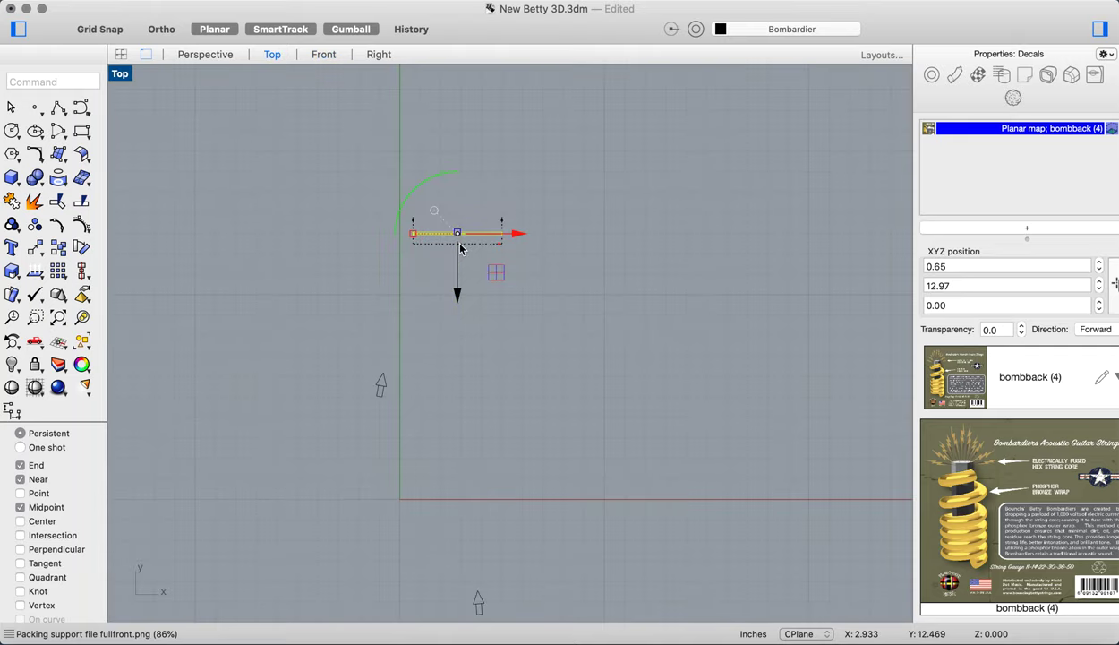
pyautogui.scroll(6, 456, 229)
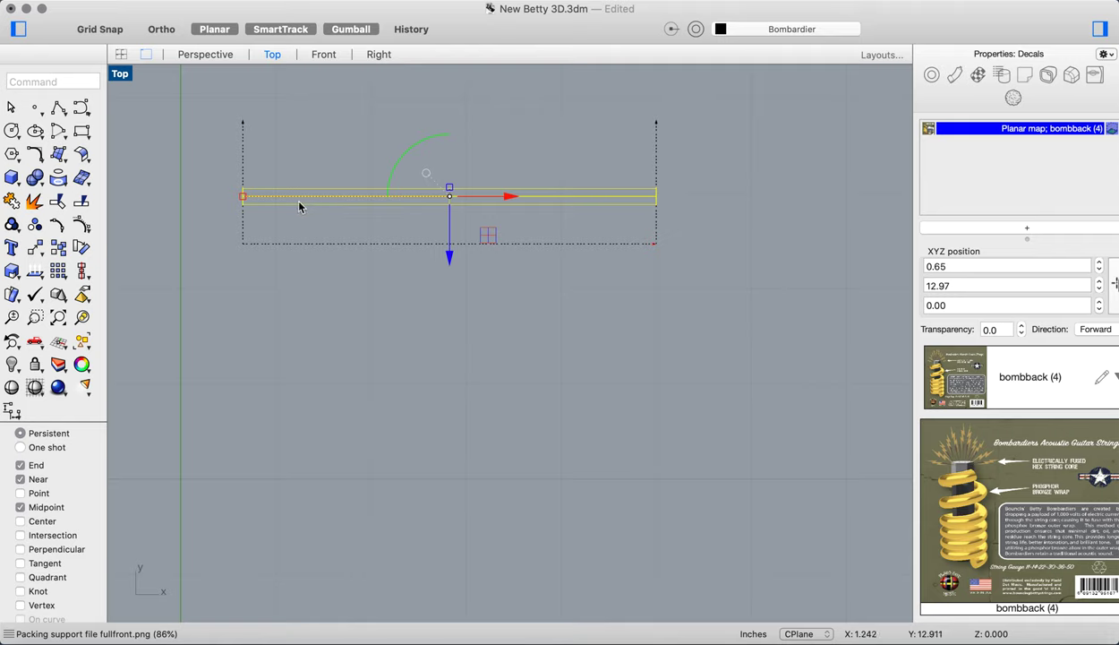
pyautogui.click(325, 243)
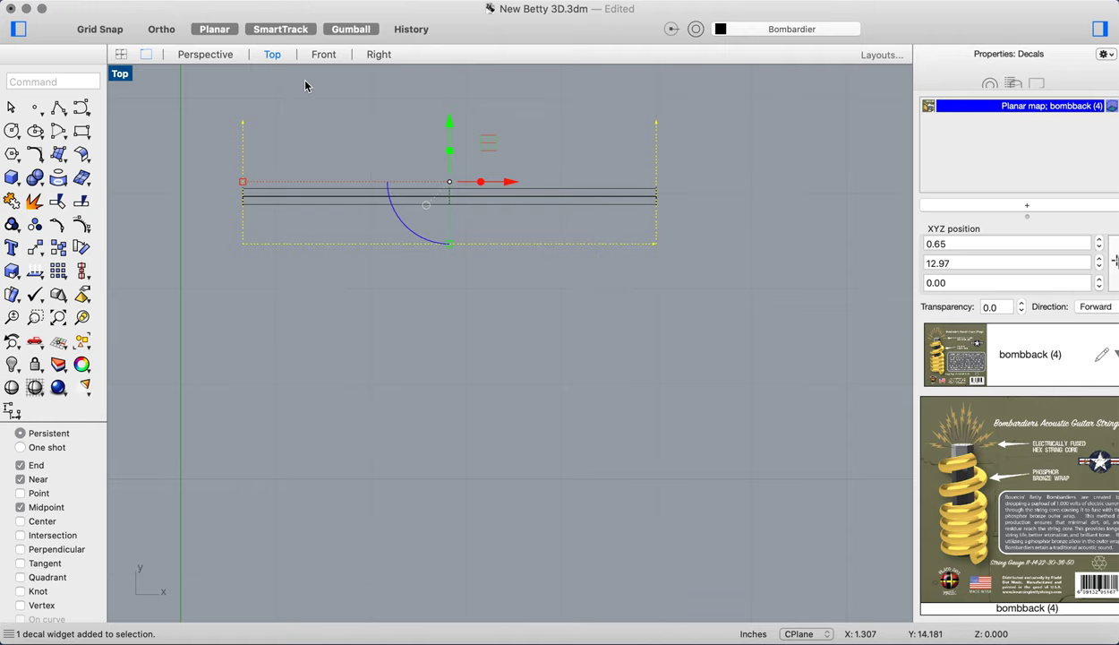
pyautogui.click(321, 55)
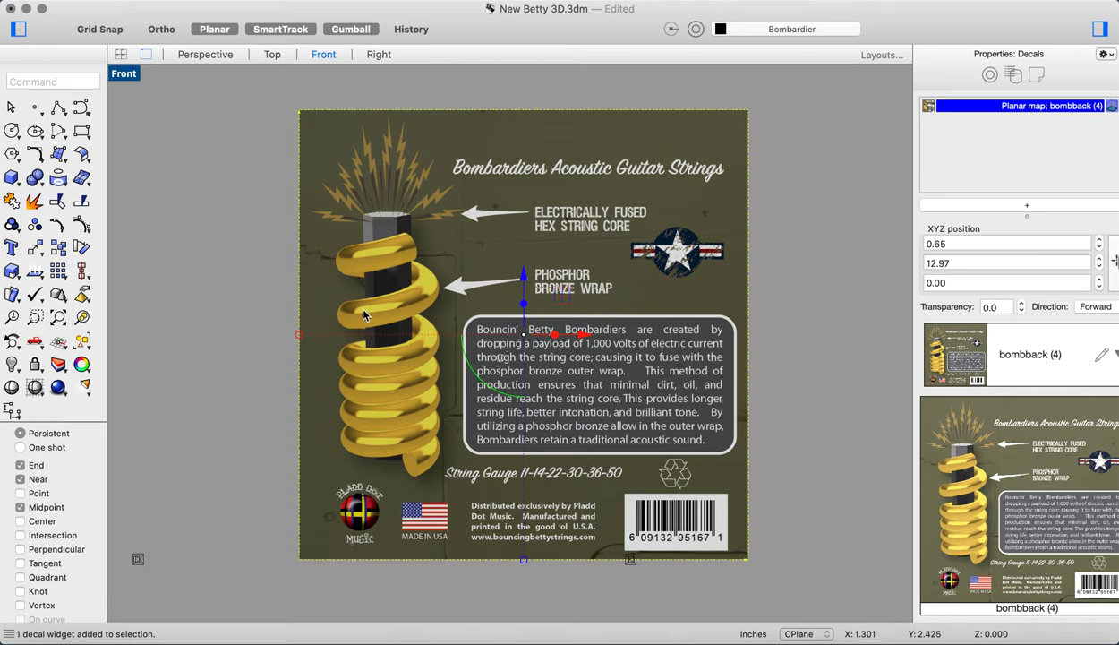
pyautogui.scroll(3, 307, 338)
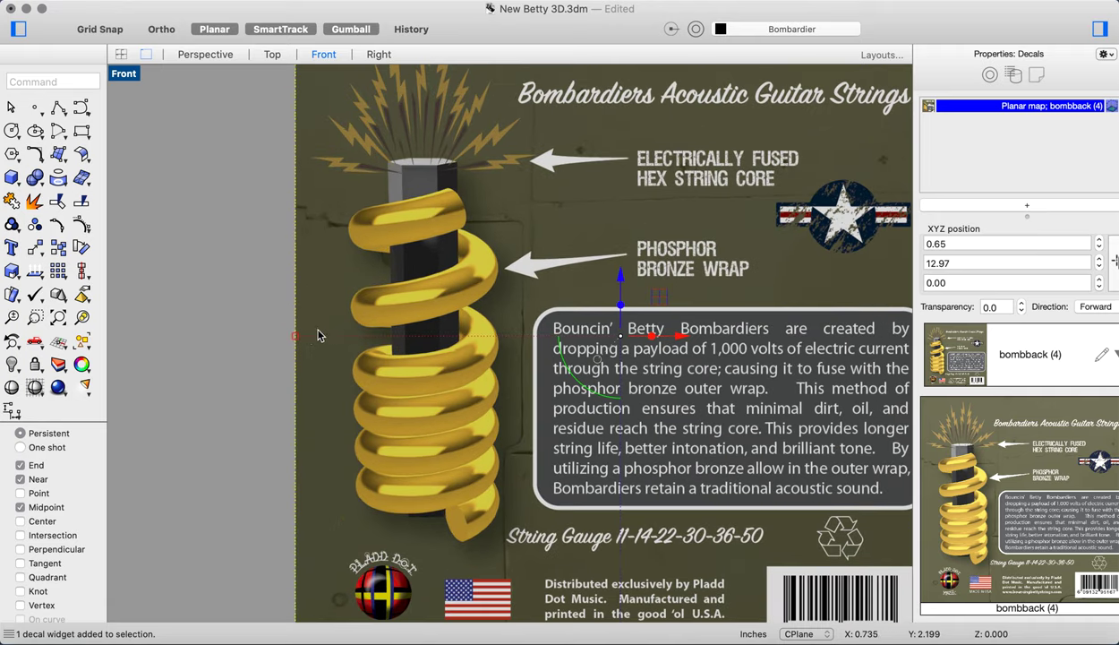
pyautogui.scroll(-3, 320, 335)
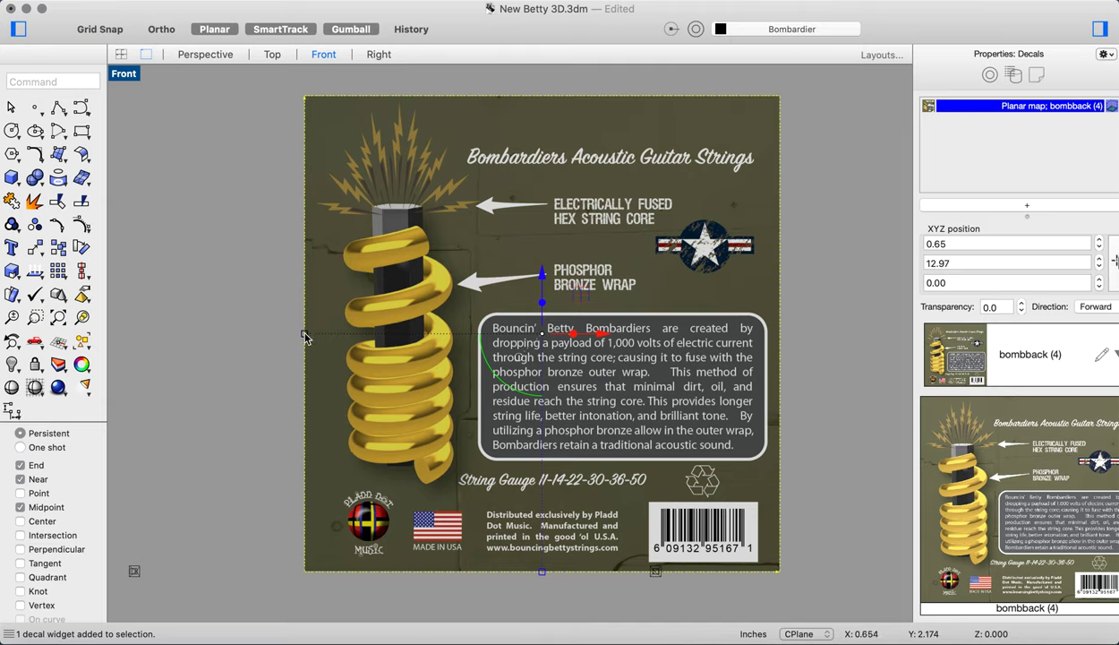
pyautogui.moveTo(304, 337); pyautogui.dragTo(298, 327)
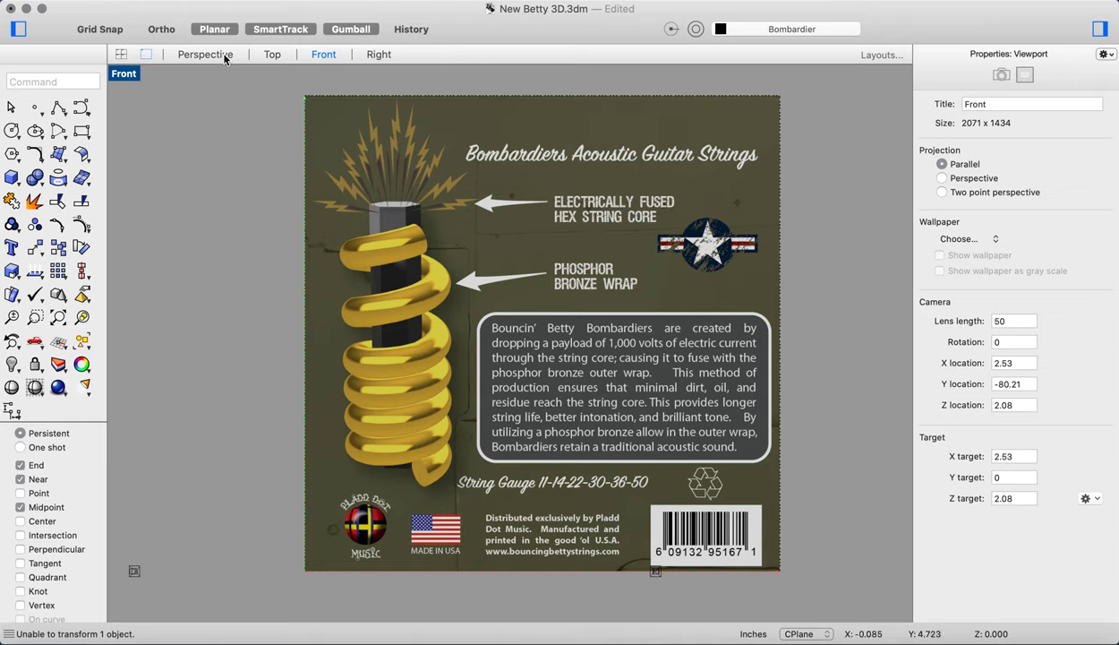
# Hide the bombback decal's widget on the package in the Front view and examine the package's left edge in the Perspective view.
pyautogui.click(634, 143)
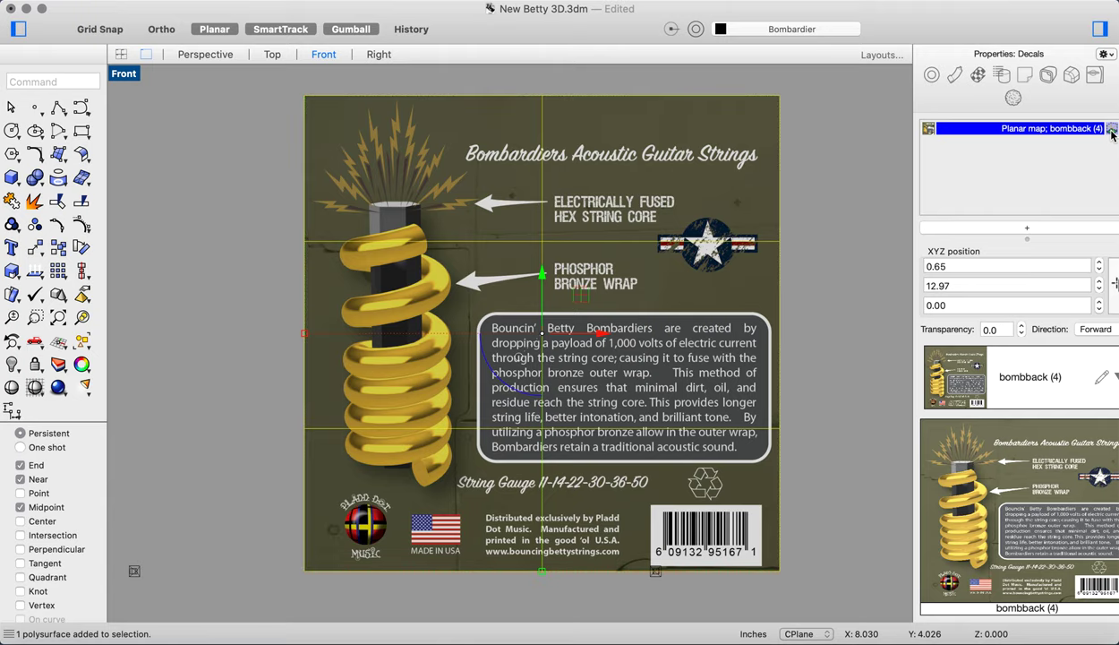
pyautogui.click(814, 151)
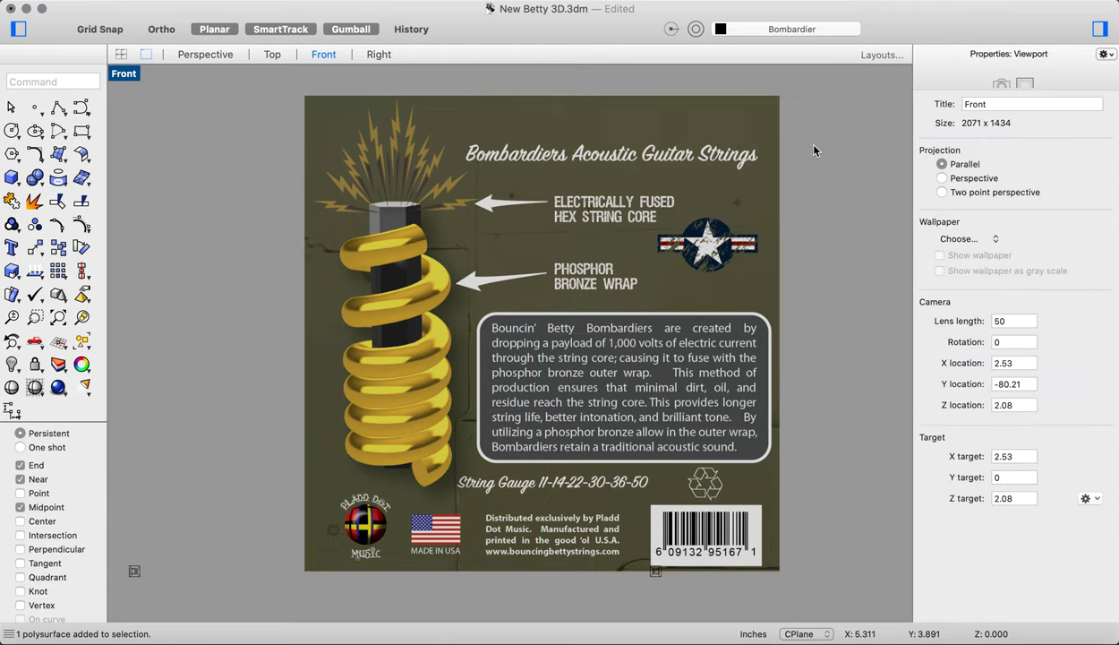
pyautogui.click(209, 57)
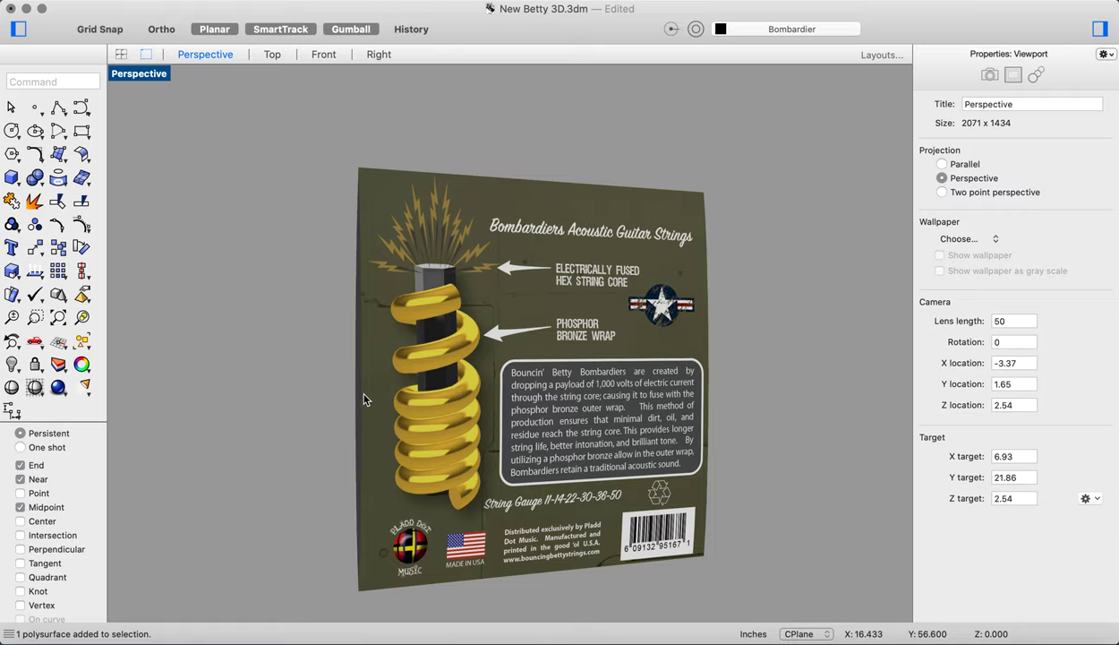
pyautogui.scroll(5, 364, 399)
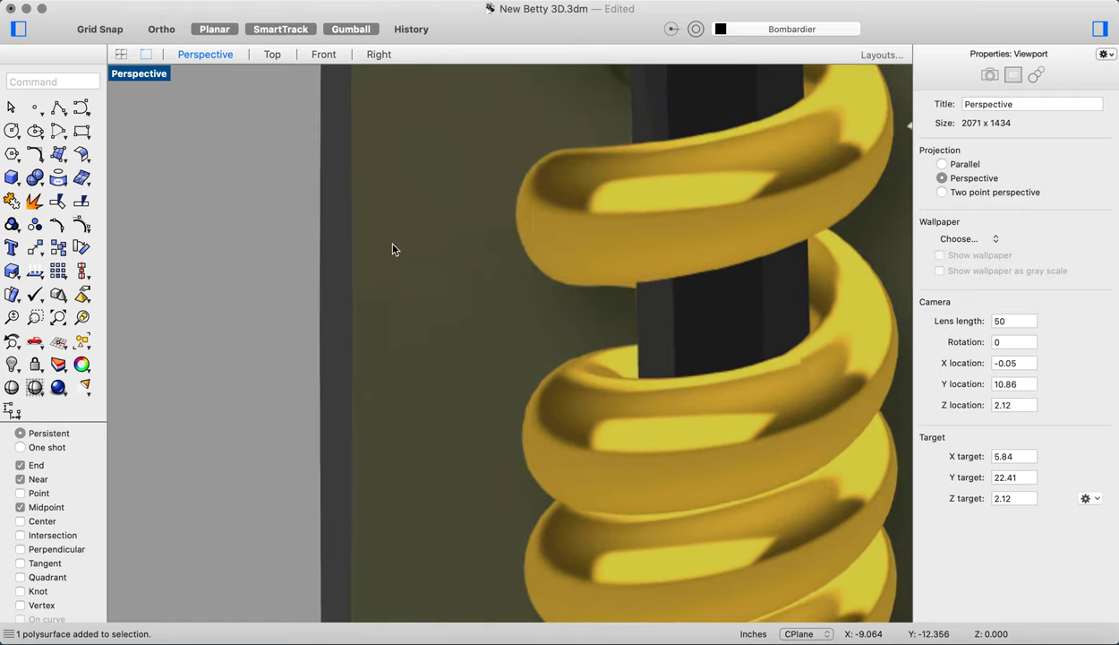
pyautogui.scroll(-5, 392, 249)
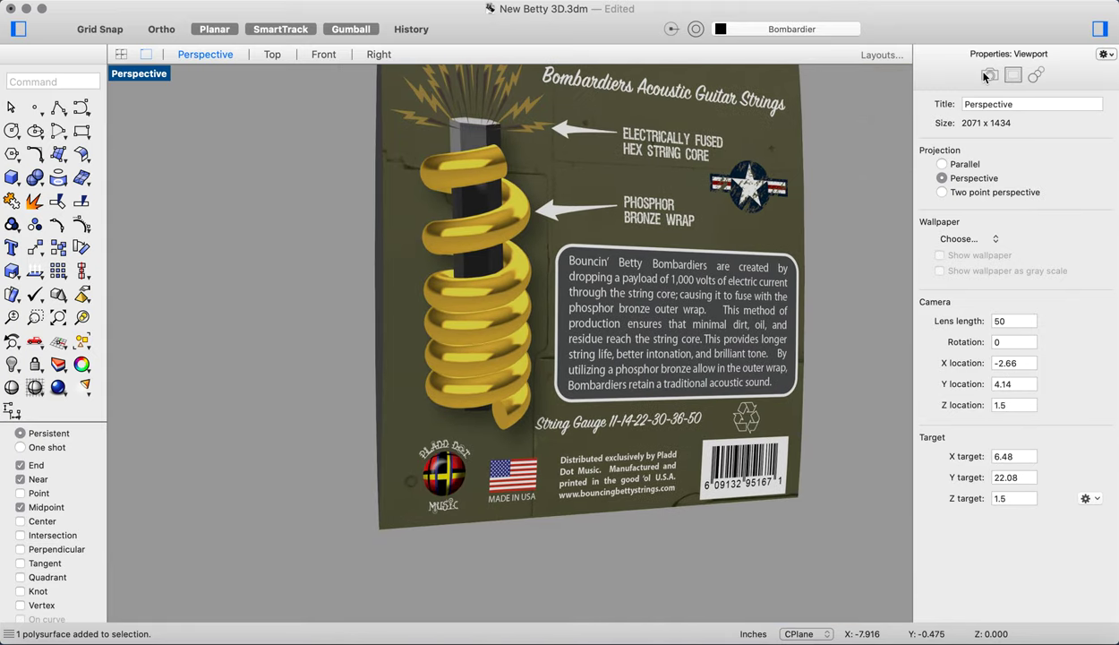
# Restore the saved Perspective named view and save the file.
pyautogui.click(1085, 55)
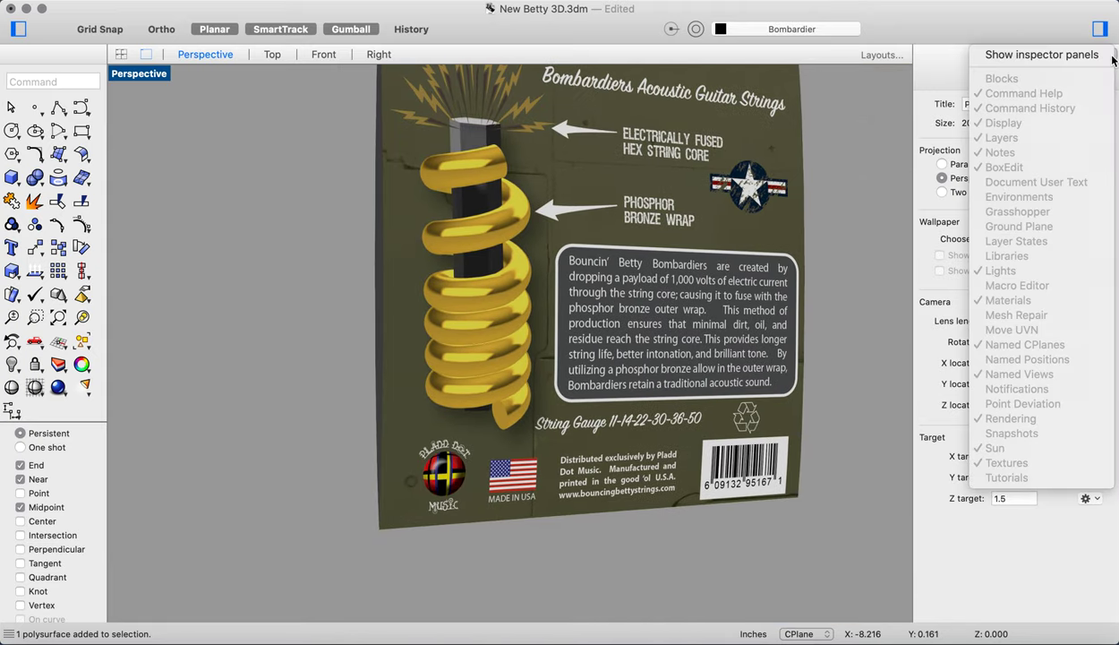
pyautogui.click(1065, 55)
pyautogui.click(990, 98)
pyautogui.doubleClick(973, 155)
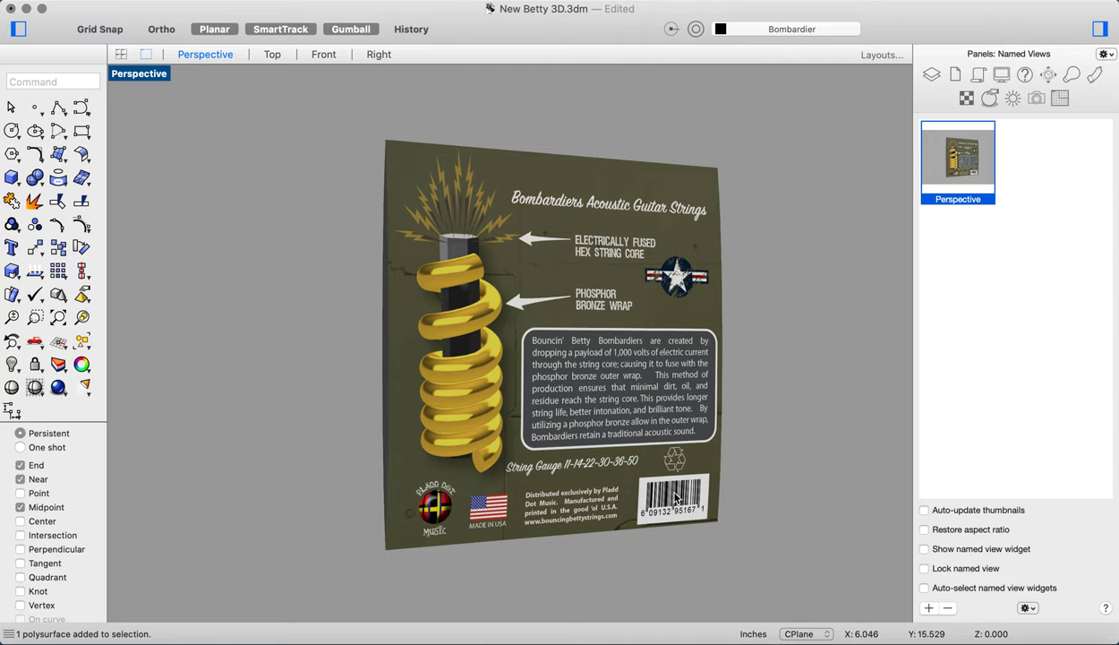
pyautogui.press('super+s')
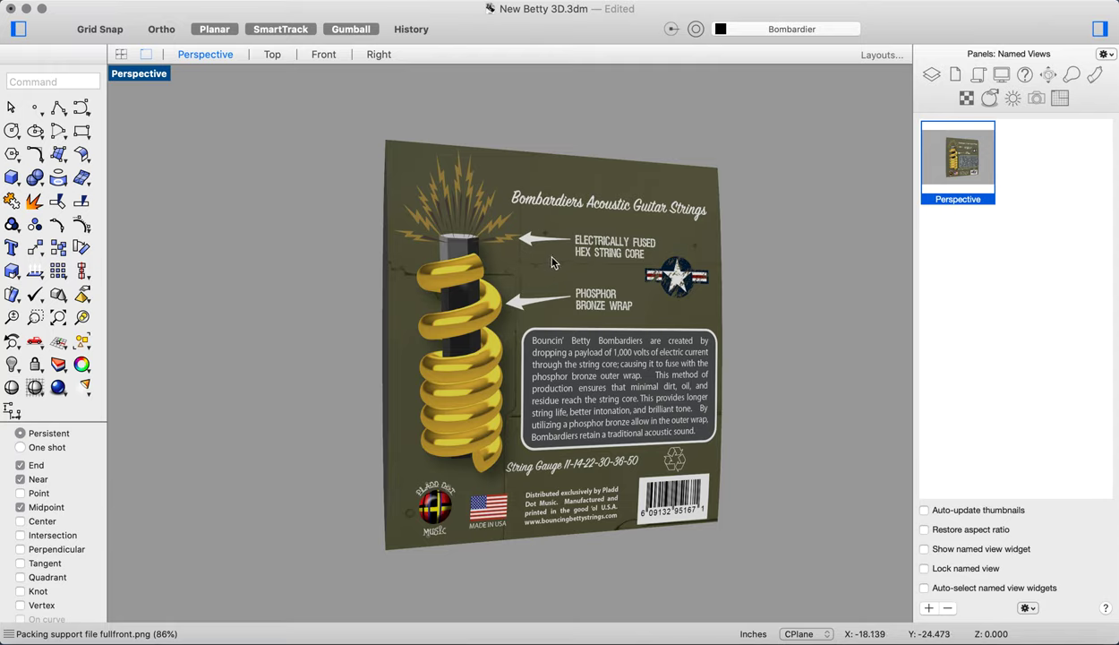
# Capture the Perspective view to a file with ViewCaptureToFile at 6000 x 3375 pixels with a transparent background.
pyautogui.click(67, 82)
pyautogui.write('View')
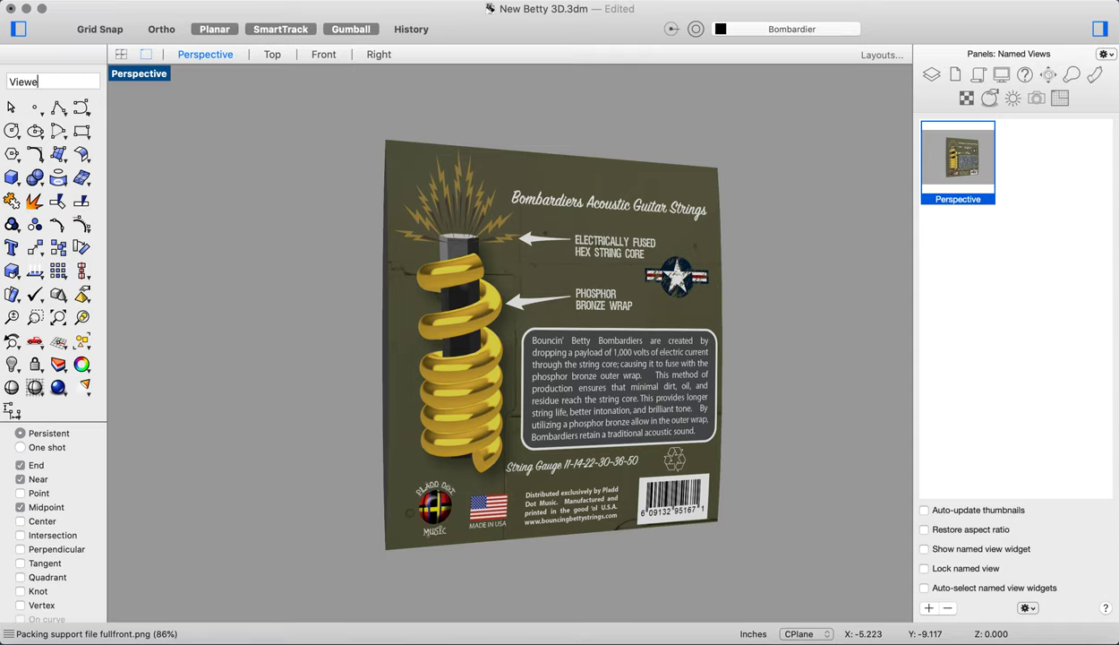
pyautogui.press('Return')
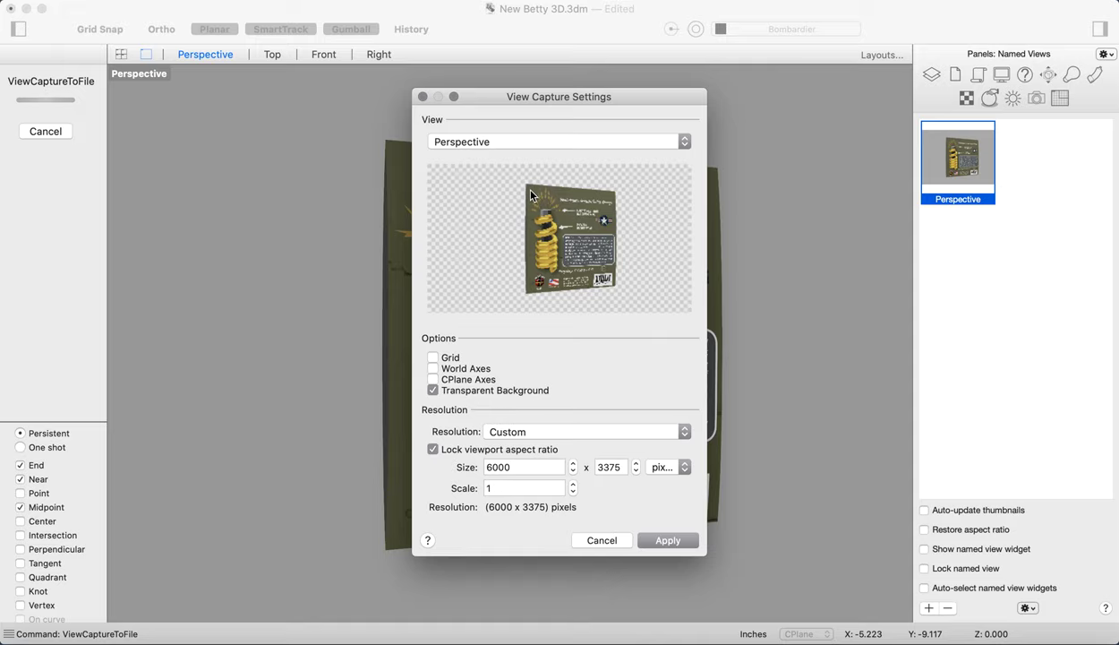
pyautogui.click(667, 541)
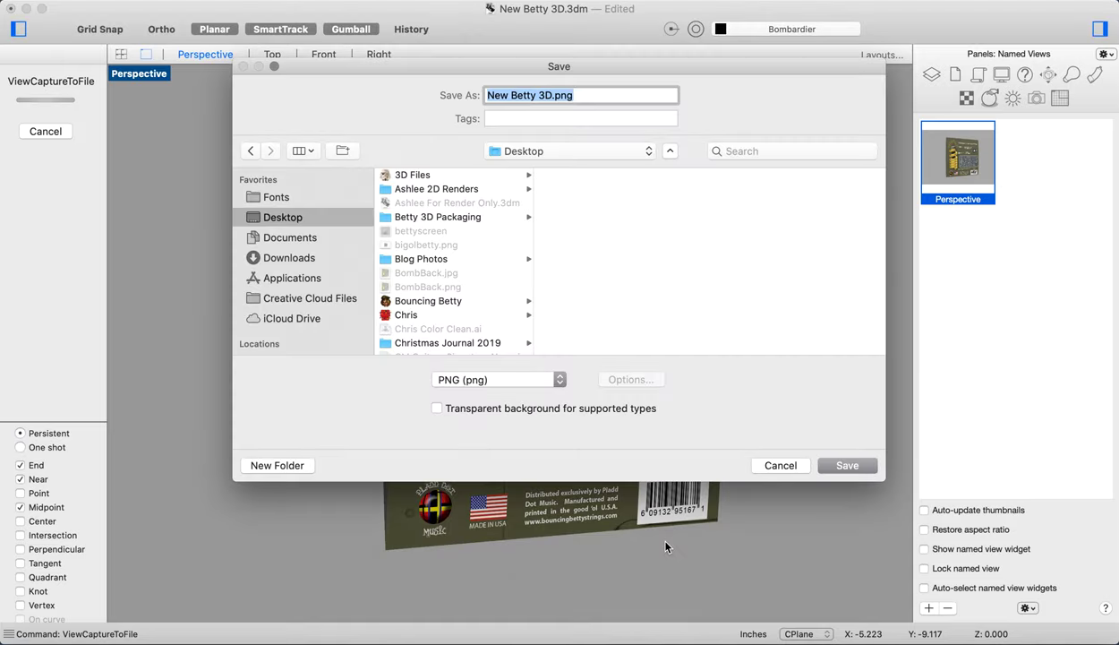
# Save the captured image to the Desktop as RenderSample.png.
pyautogui.click(552, 95)
pyautogui.moveTo(553, 95); pyautogui.dragTo(460, 101)
pyautogui.write('RenderSamp')
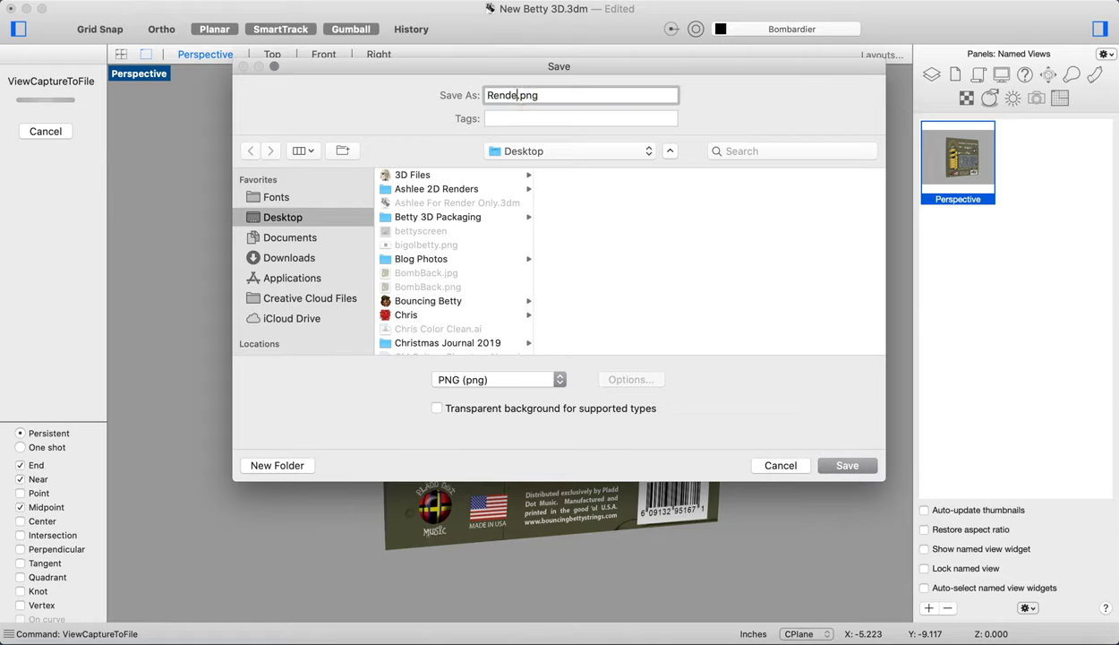
pyautogui.write('le')
pyautogui.click(848, 466)
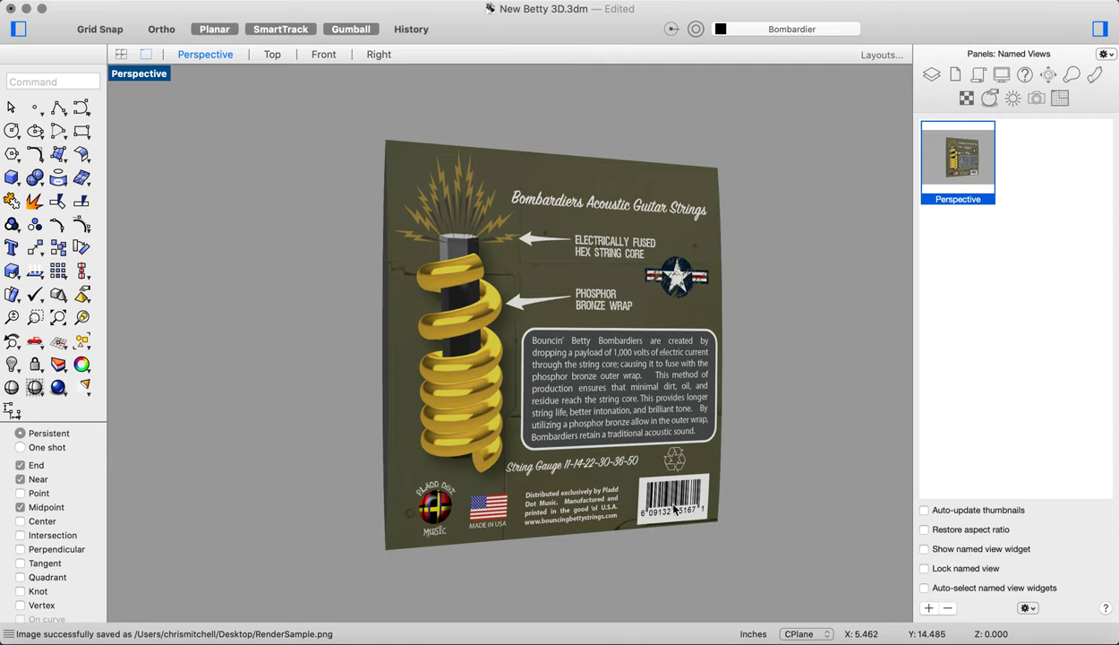
# Switch to the macOS desktop and preview RenderSample.png to check the captured package render.
pyautogui.click(26, 8)
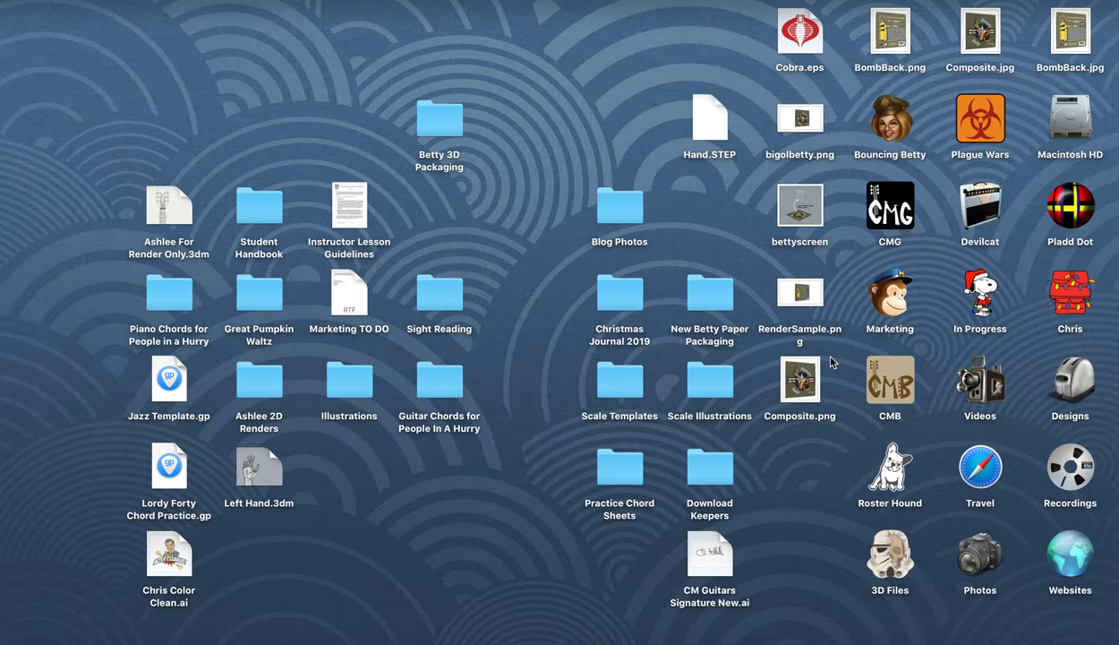
pyautogui.click(801, 296)
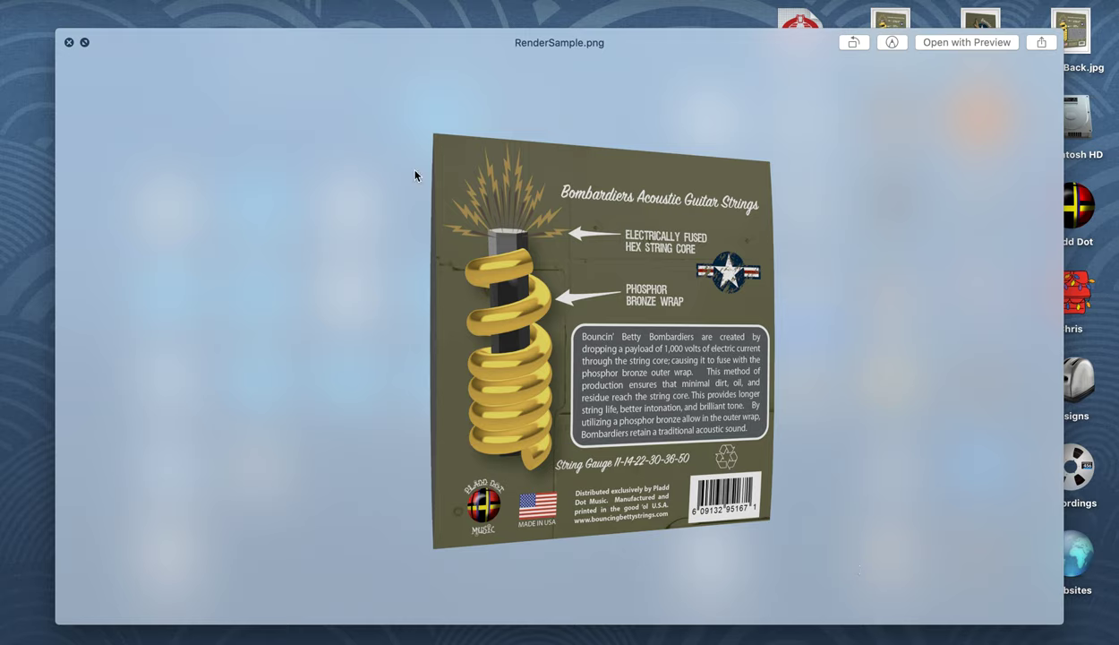
pyautogui.click(69, 42)
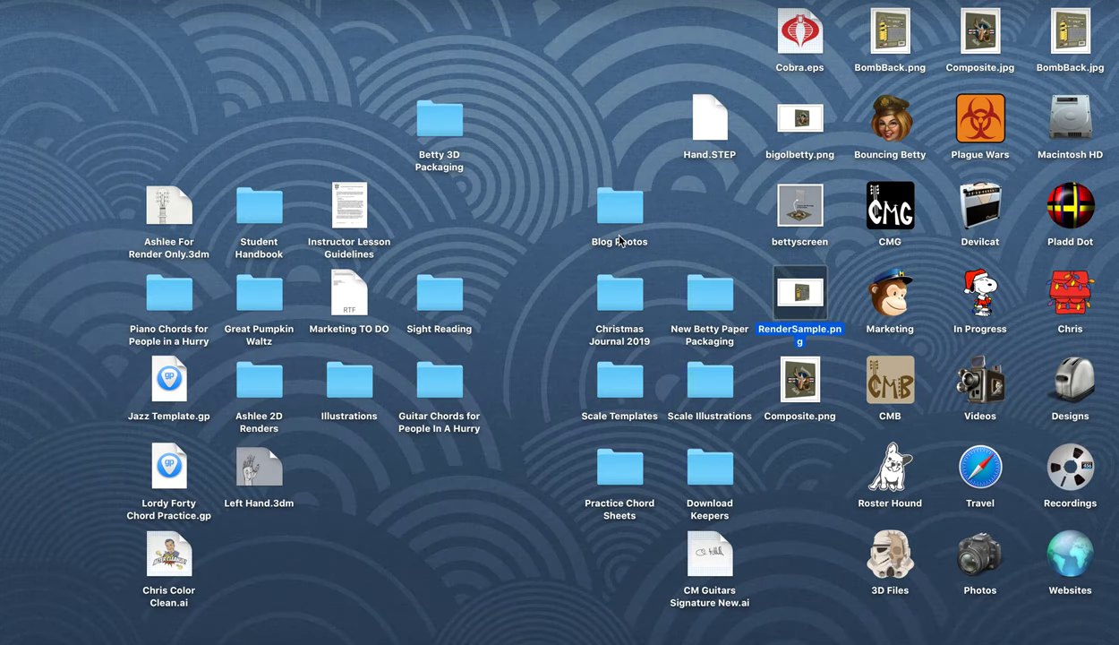
pyautogui.click(716, 239)
# Preview Composite.png on the desktop to examine the finished package front with its shadow, and close the preview.
pyautogui.click(802, 380)
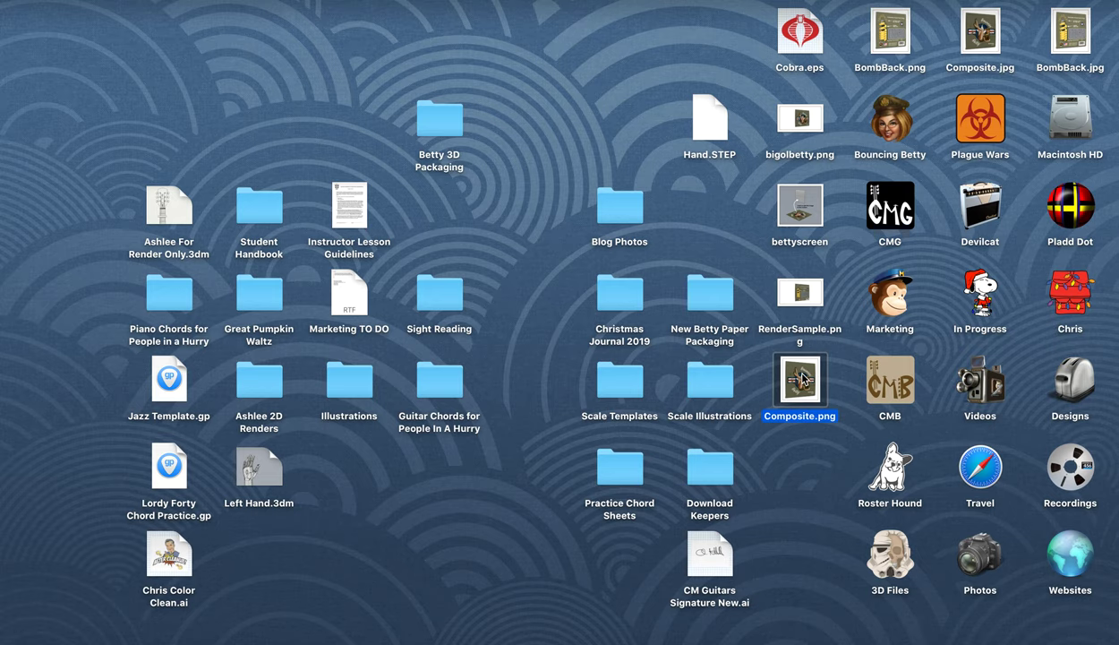
pyautogui.press('space')
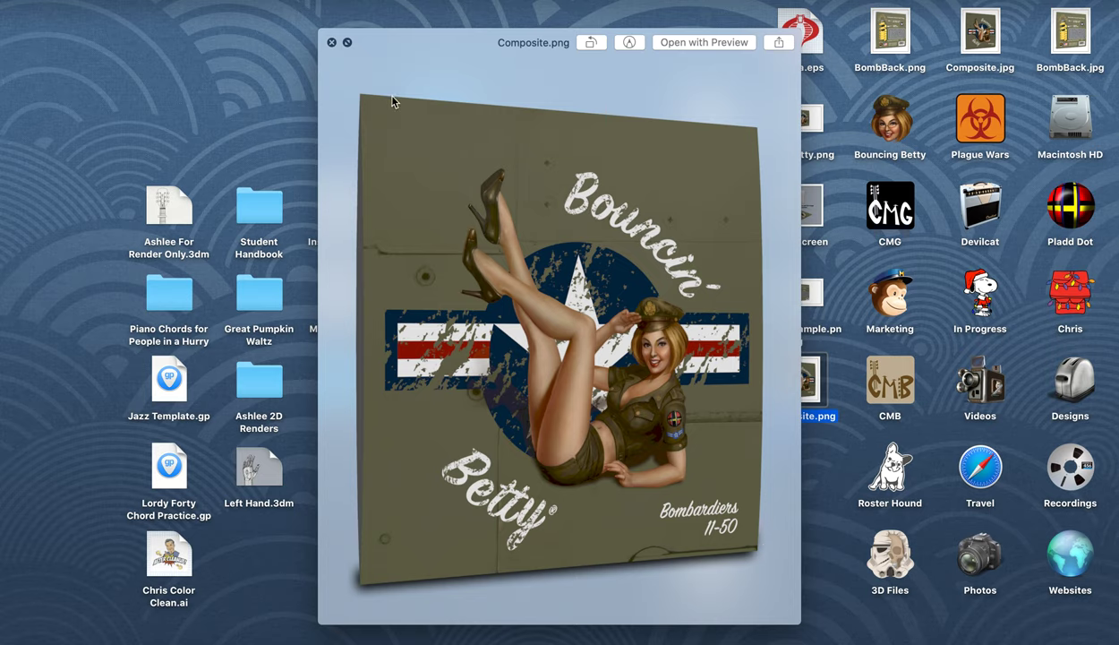
pyautogui.click(333, 42)
pyautogui.click(755, 208)
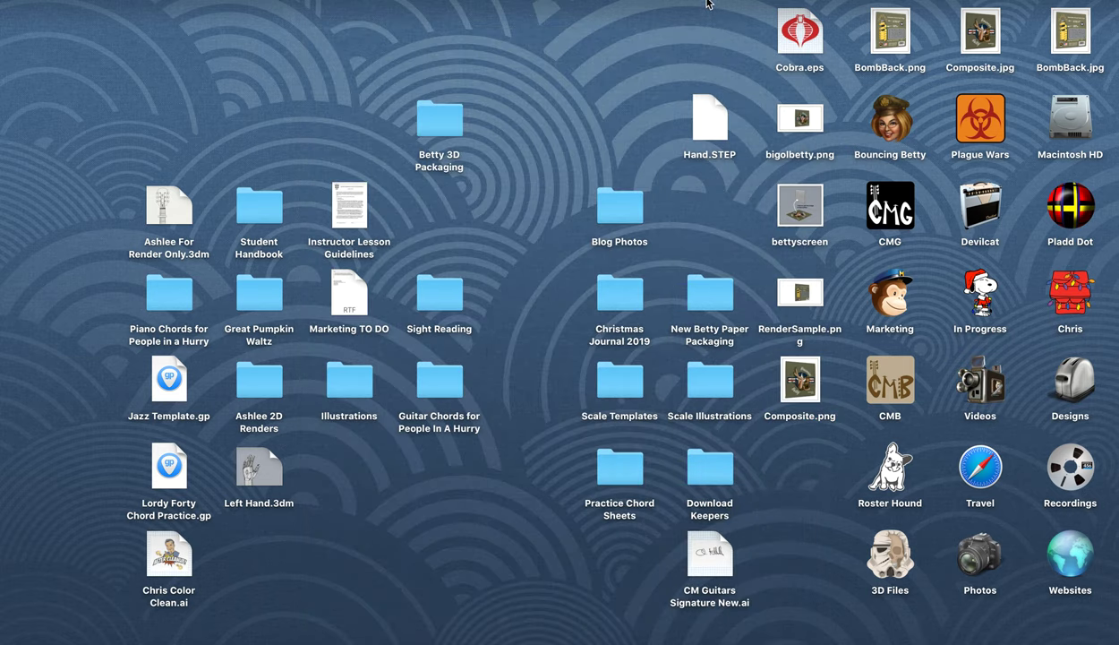